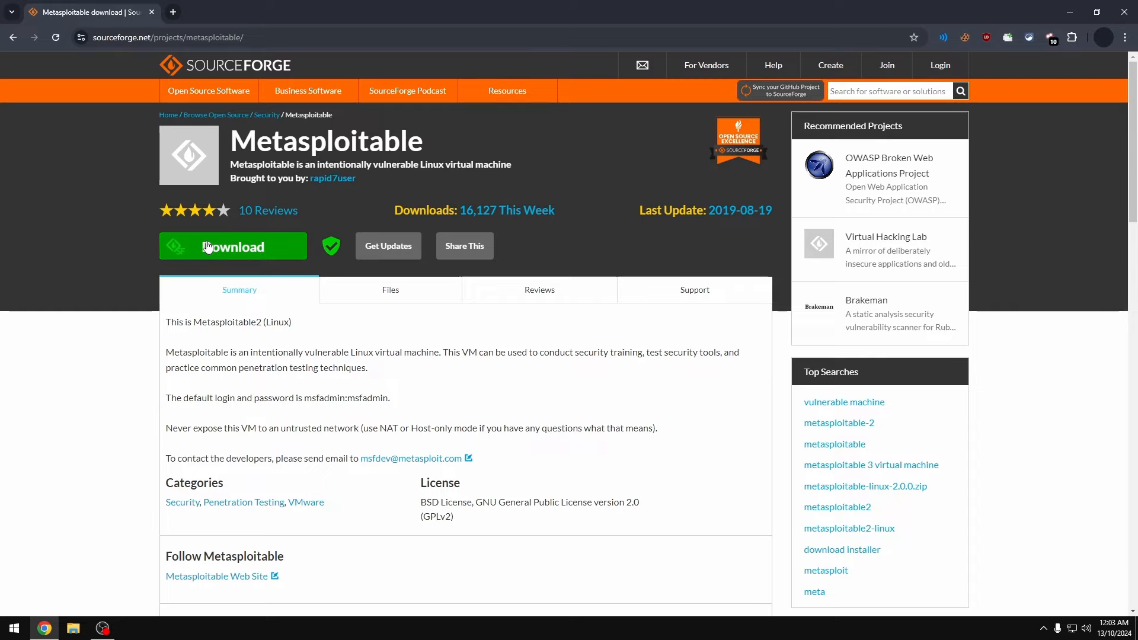
Request the Metasploitable download from its SourceForge page and cancel saving the zip file.
left_click(233, 246)
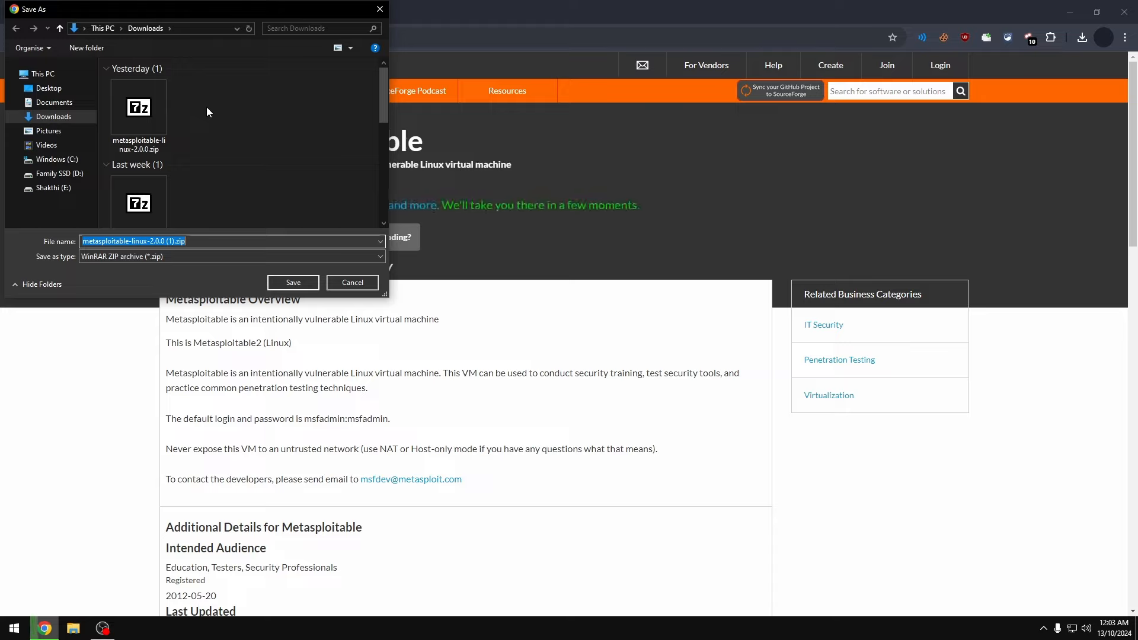
left_click(348, 285)
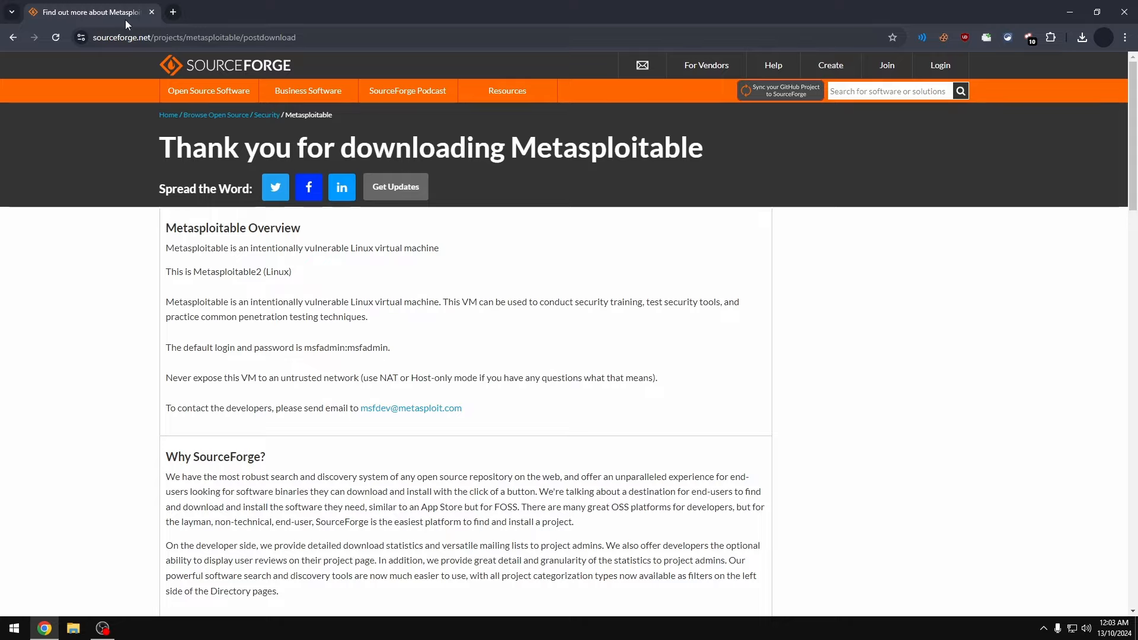
Show the desktop and launch Oracle VM VirtualBox.
key("super+d")
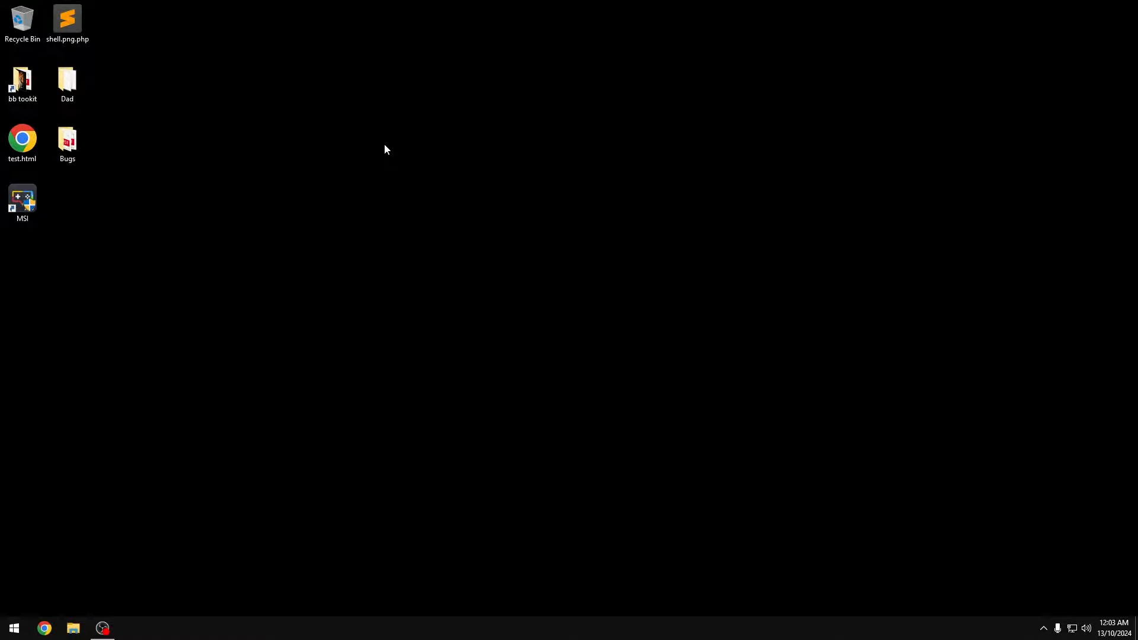
key("super")
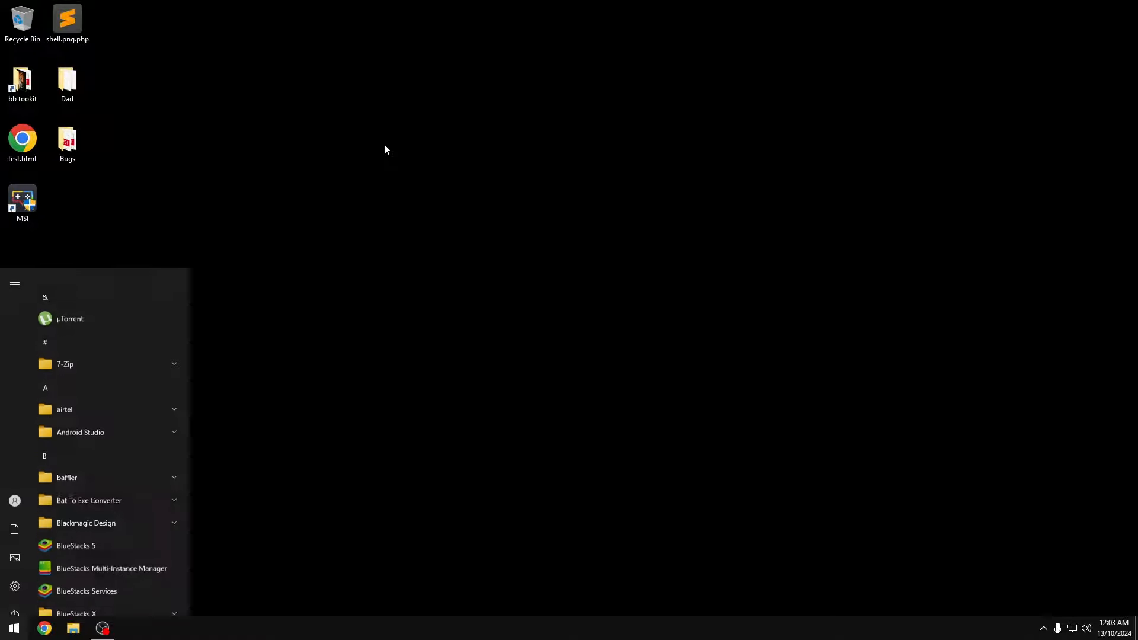
type("vi")
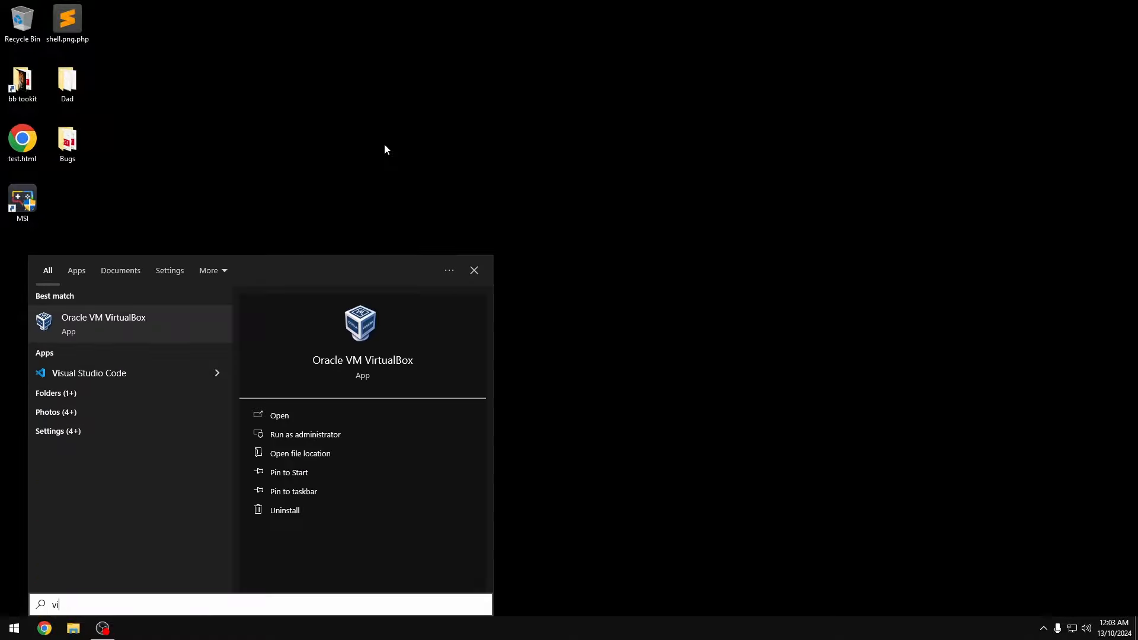
key("Return")
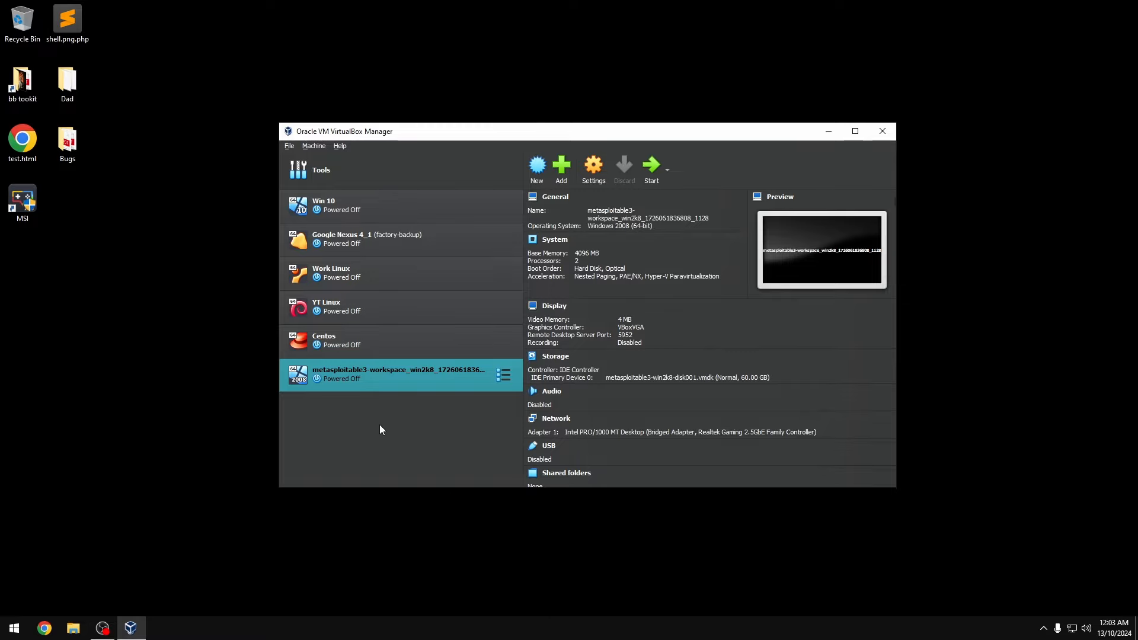
Begin a new virtual machine and name it Metasploitable.
left_click(537, 172)
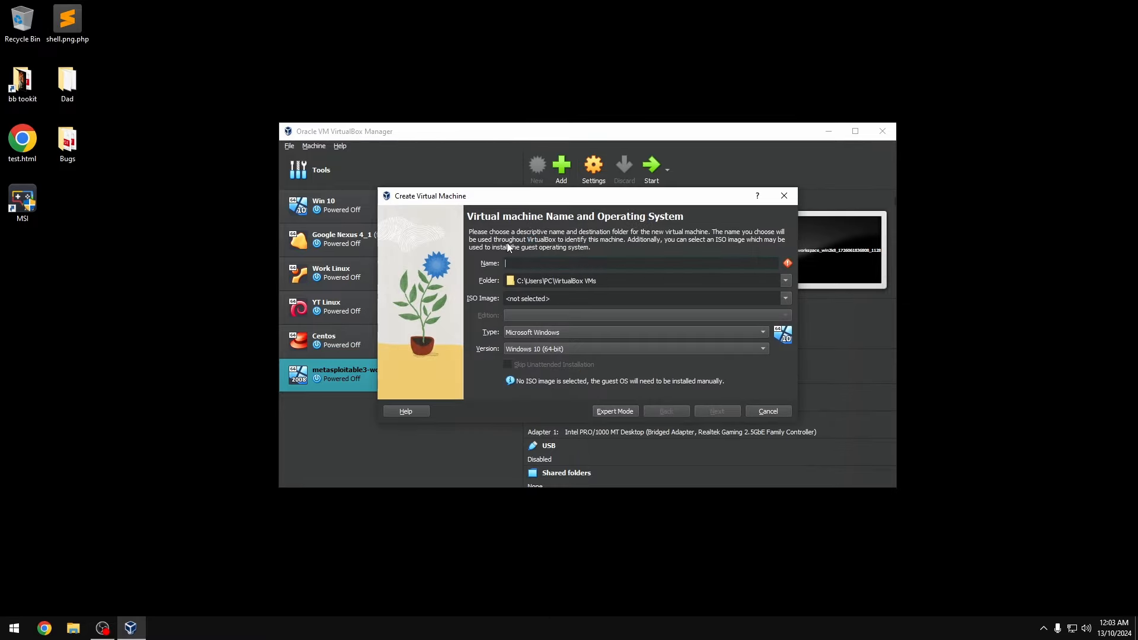
type("Metasploitable")
left_click_drag(522, 197, 507, 198)
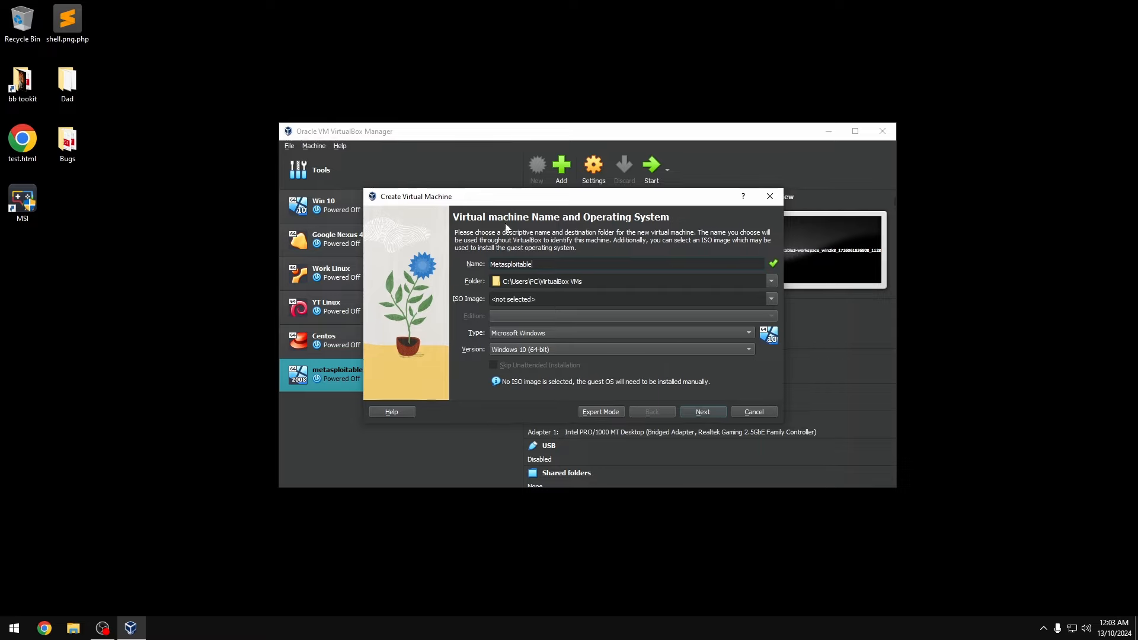
Set the new machine's operating system type to Linux and its version to Ubuntu (64-bit).
left_click(688, 299)
left_click(560, 334)
left_click(561, 342)
left_click(577, 350)
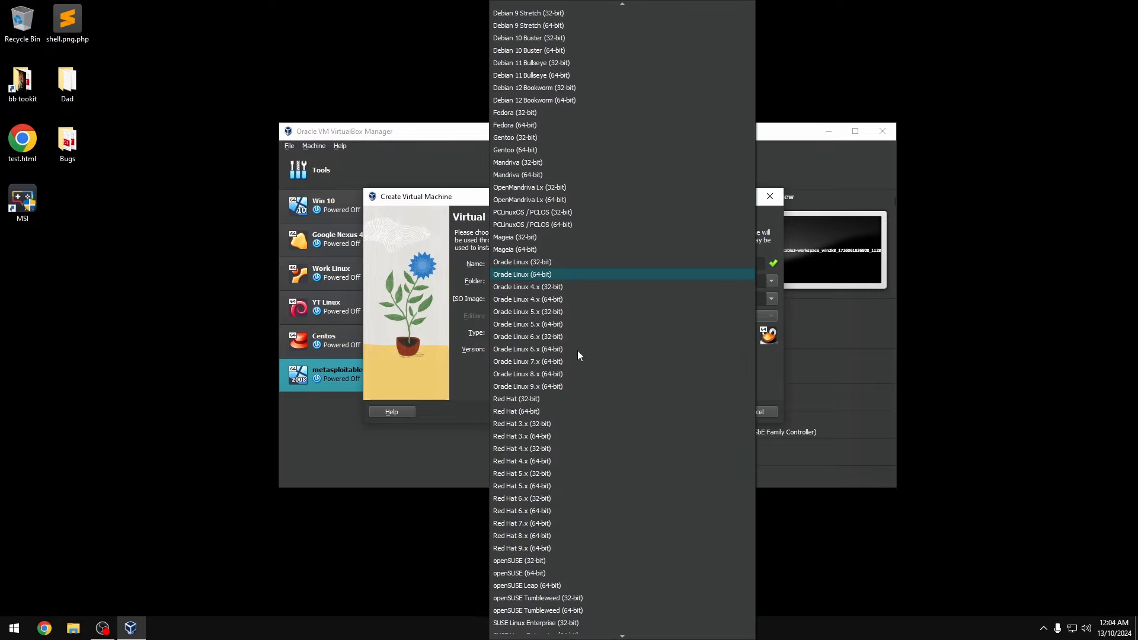
scroll(540, 542, "down", 6)
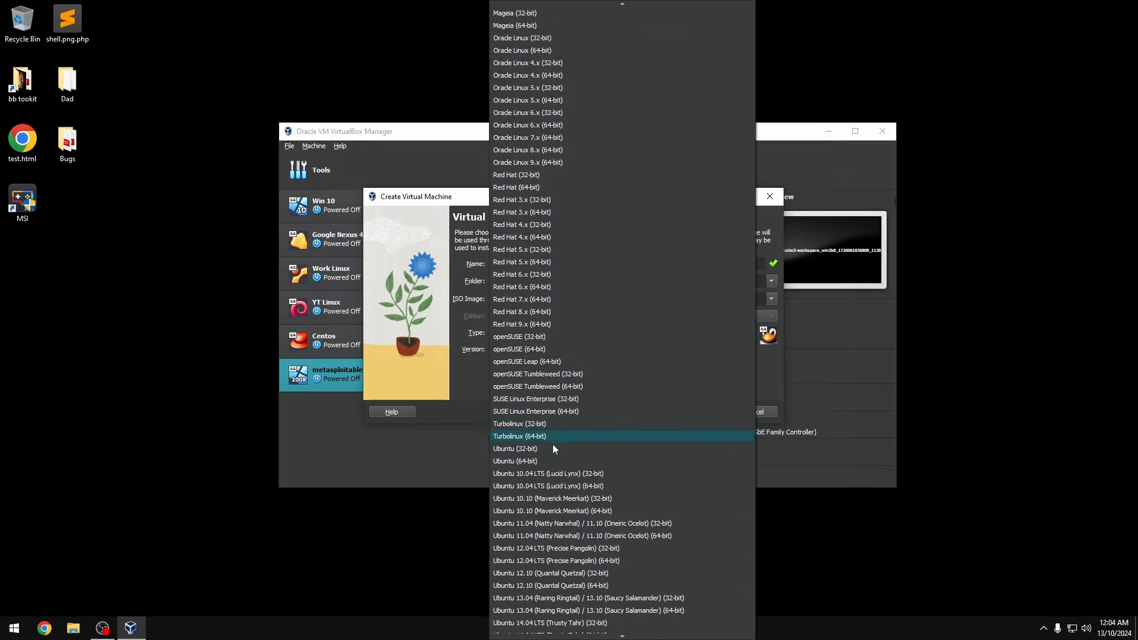
left_click(547, 460)
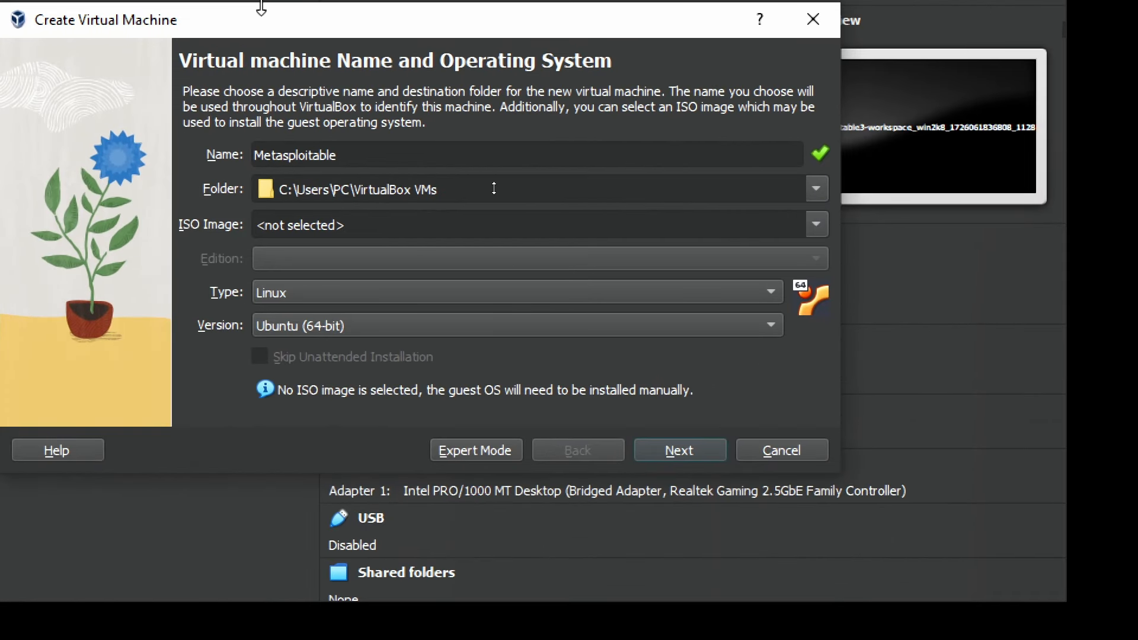
left_click_drag(288, 27, 305, 30)
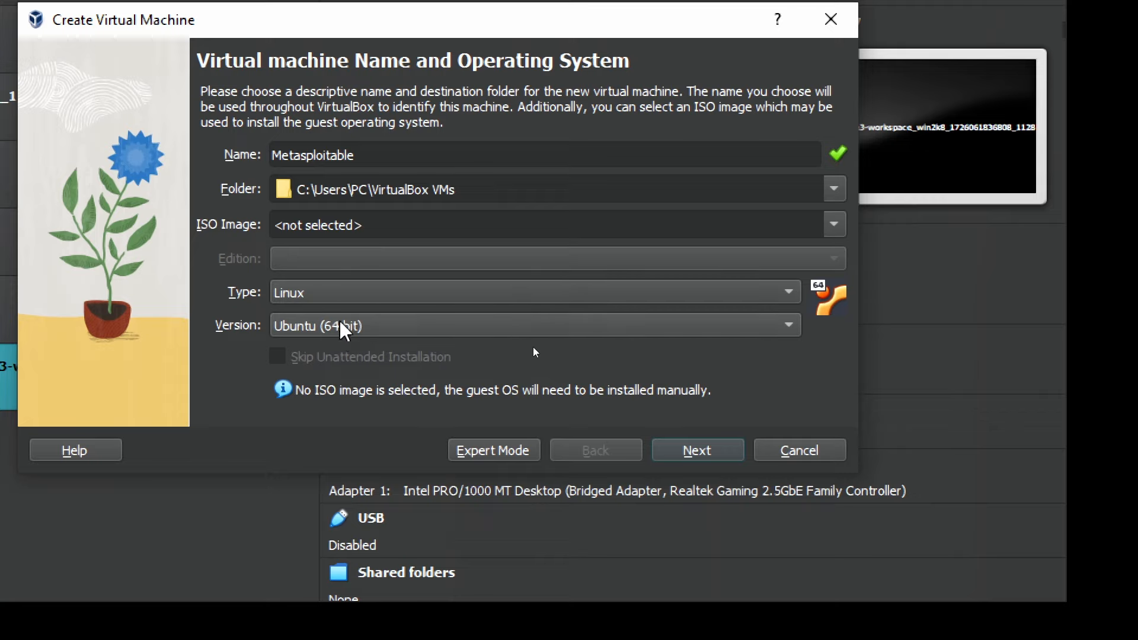
Delete the old Metasploitable folder from VirtualBox VMs while choosing the machine folder, and continue to the hardware settings.
left_click(710, 450)
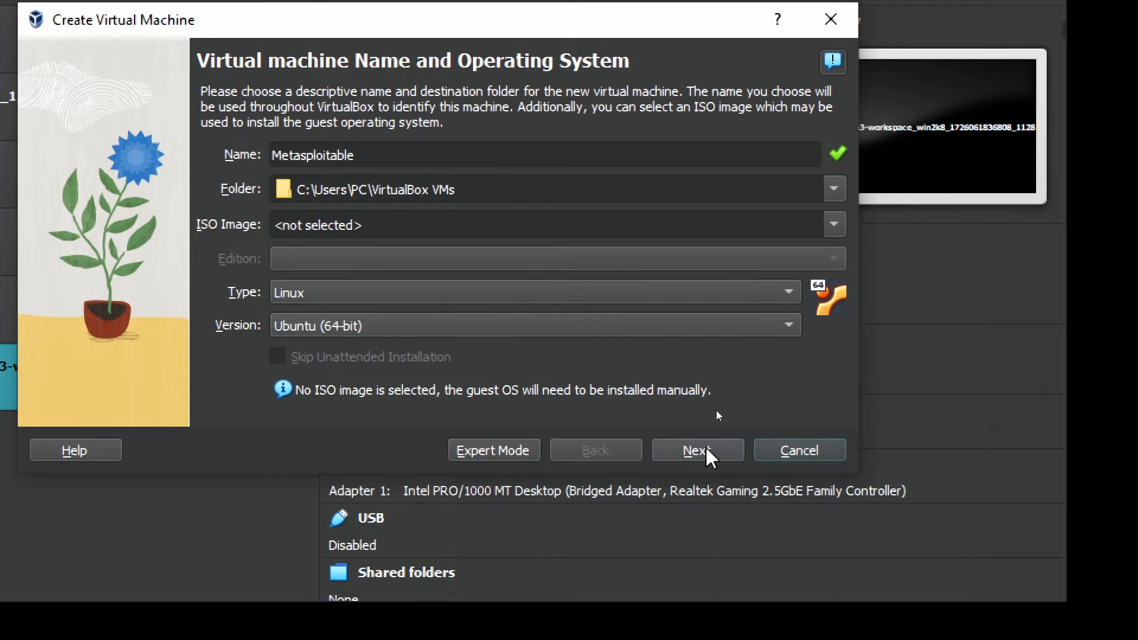
left_click(826, 103)
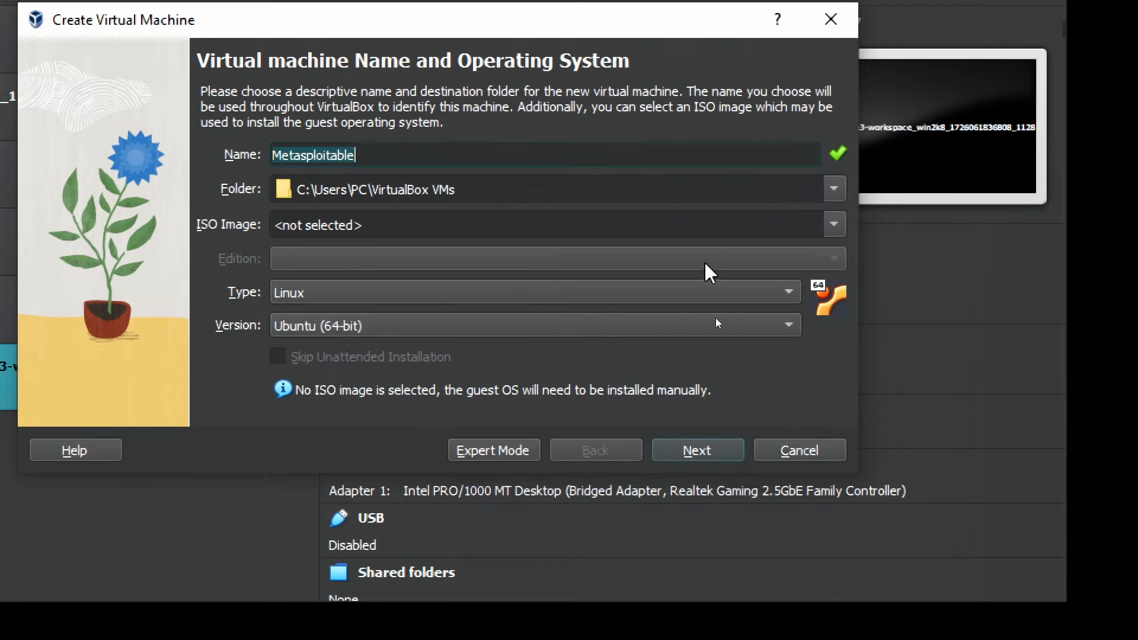
left_click(835, 190)
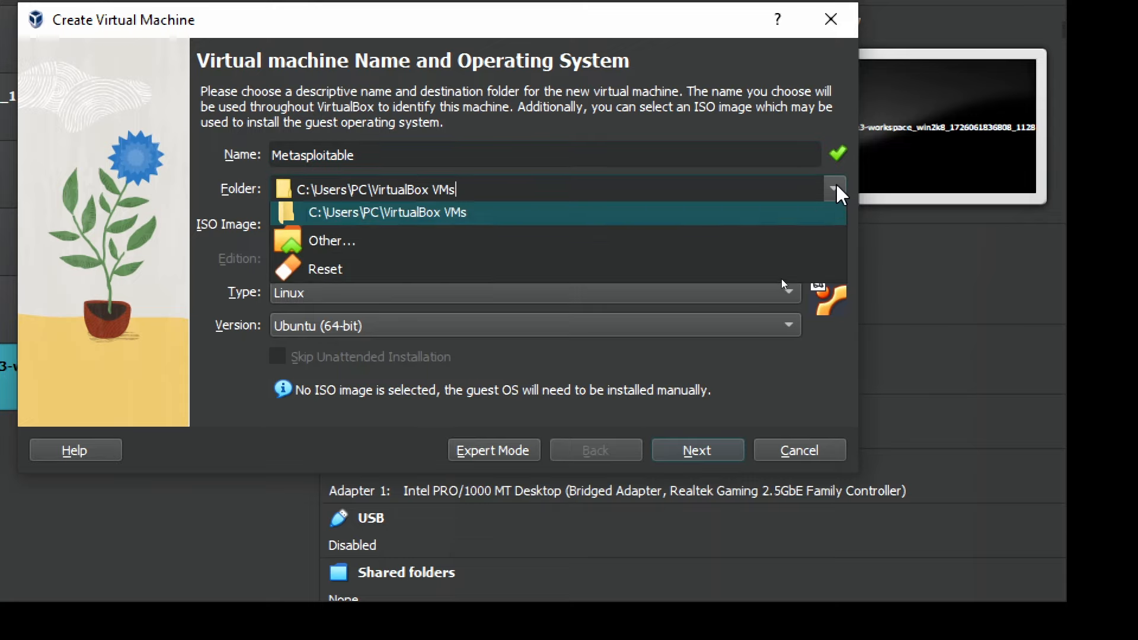
left_click(429, 251)
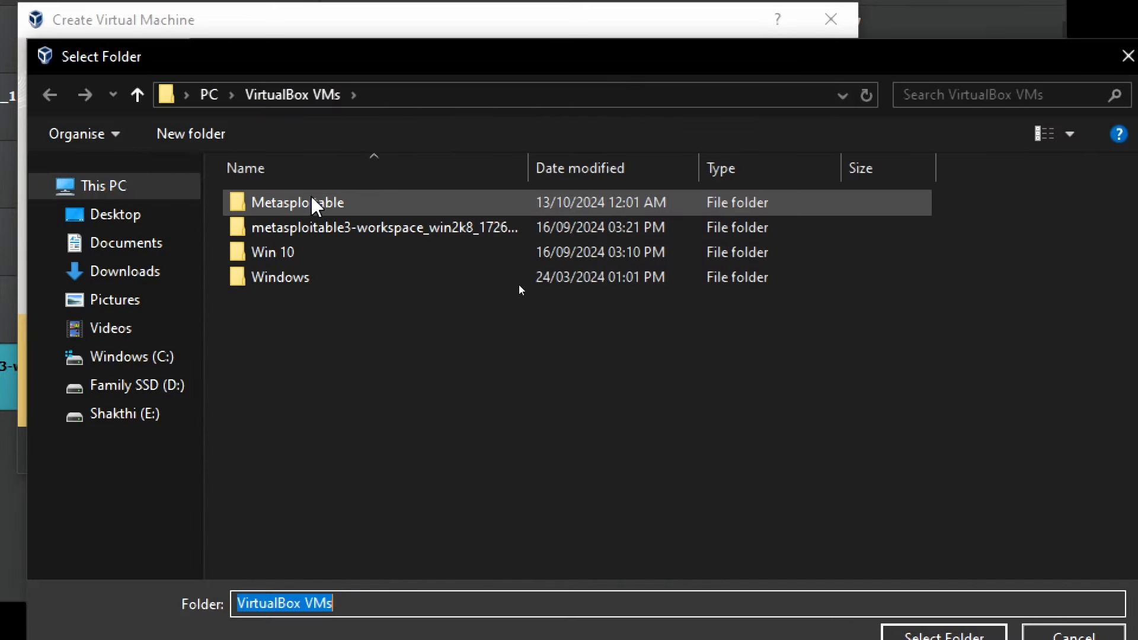
left_click(312, 203)
key("Delete")
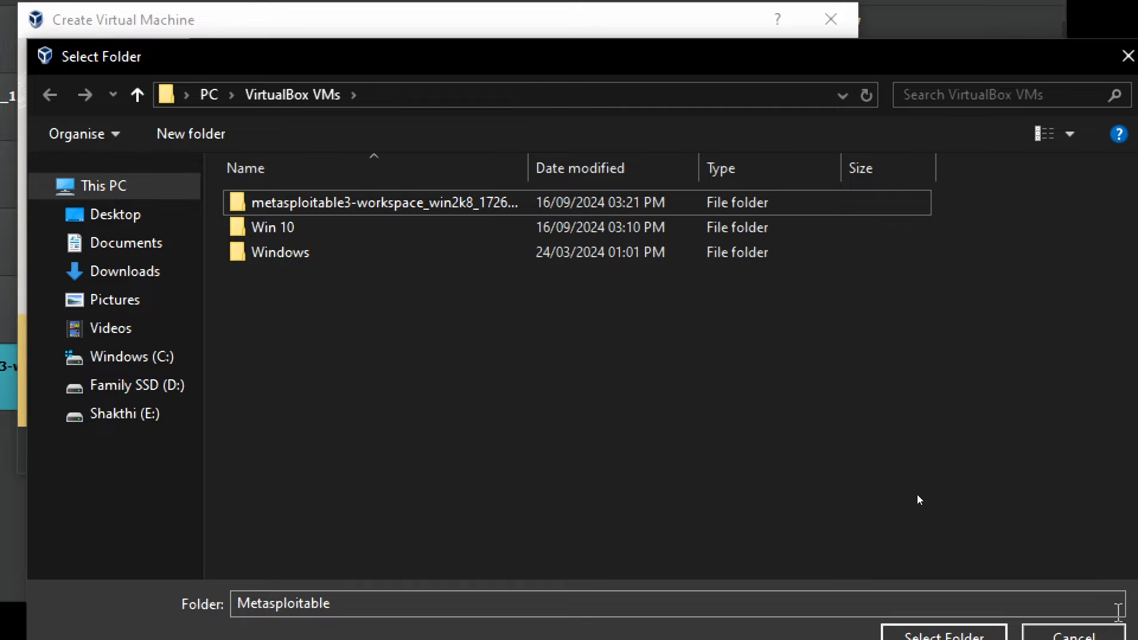
key("Return")
left_click(654, 454)
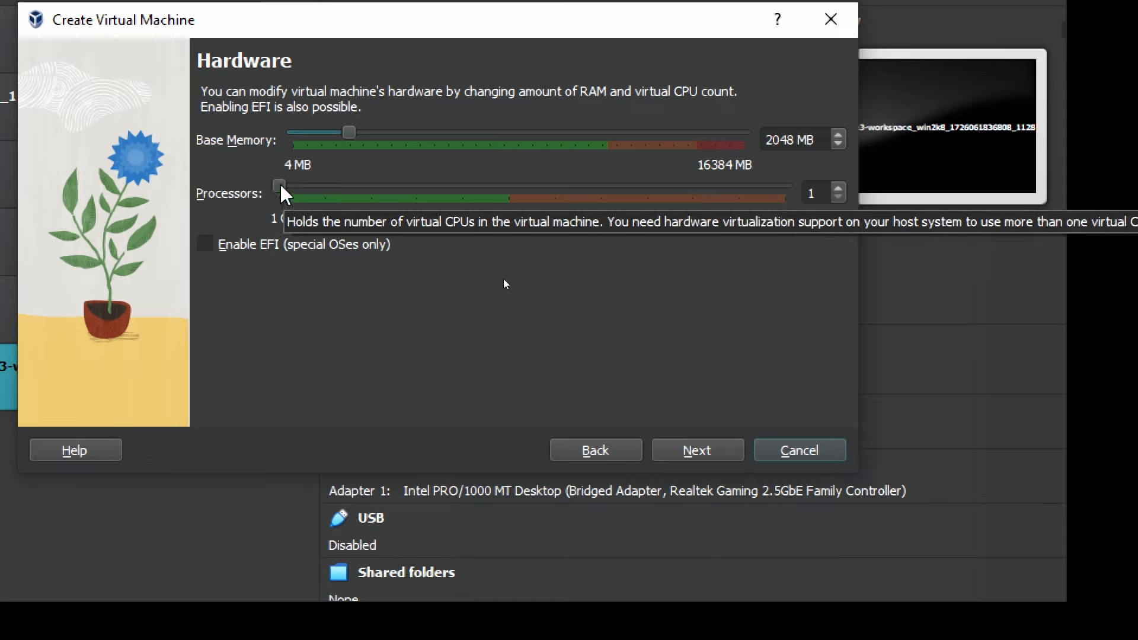
Allocate 3 processors and 3064 MB of base memory to the new machine.
left_click_drag(282, 187, 364, 186)
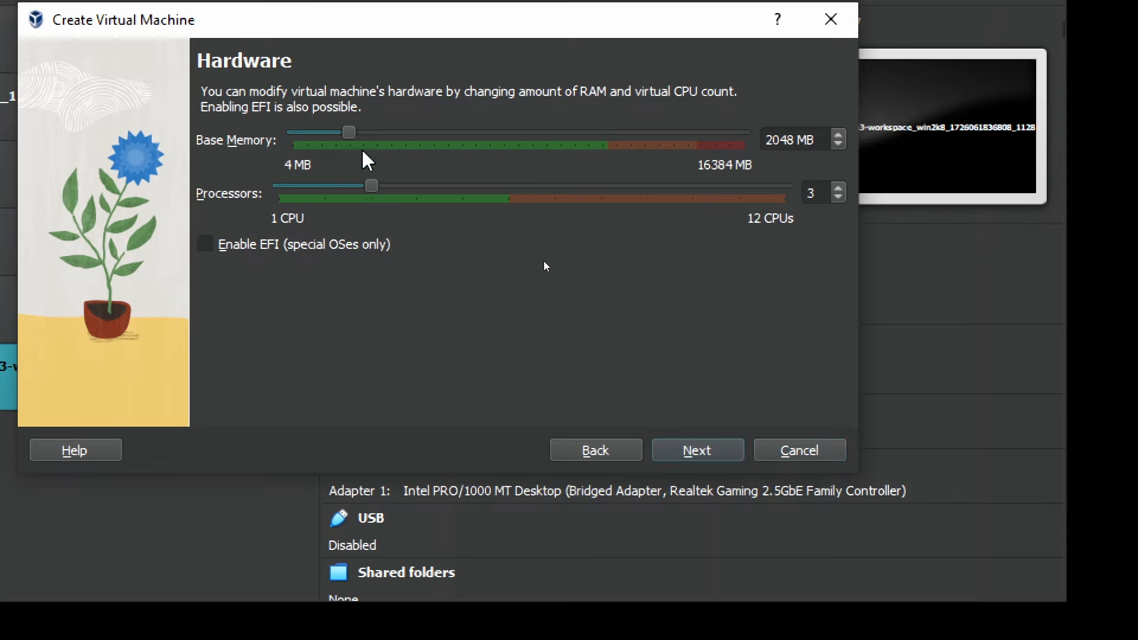
left_click_drag(352, 136, 381, 140)
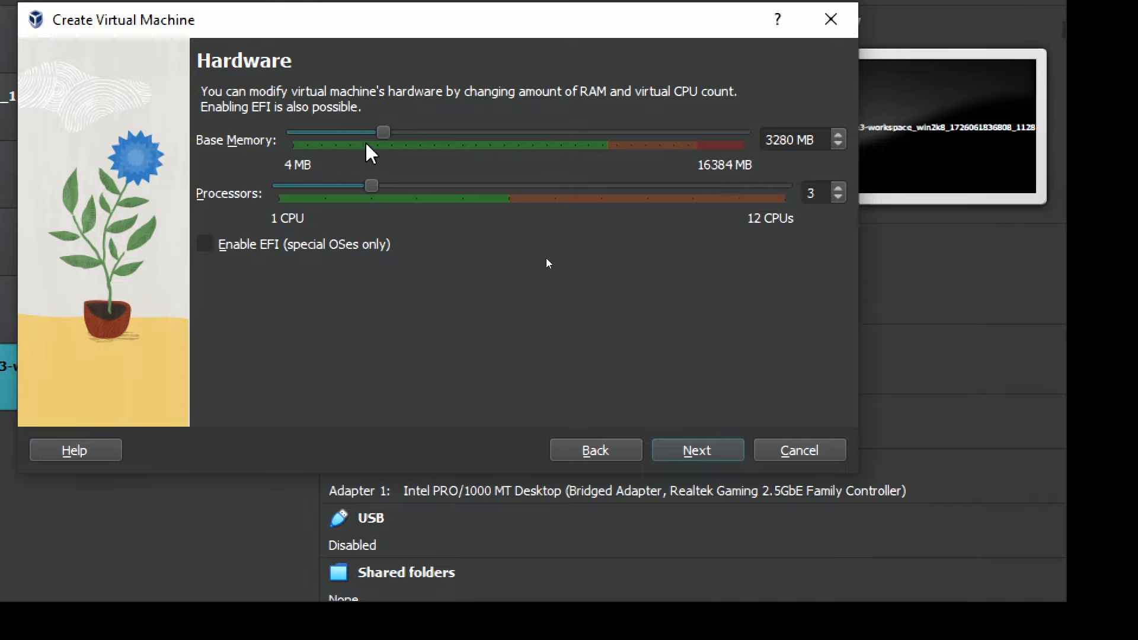
mouse_move(384, 134)
left_mouse_down()
mouse_move(348, 138)
mouse_move(377, 142)
left_mouse_up()
Finish creating the machine with a new 25 GB virtual hard disk.
left_click(735, 450)
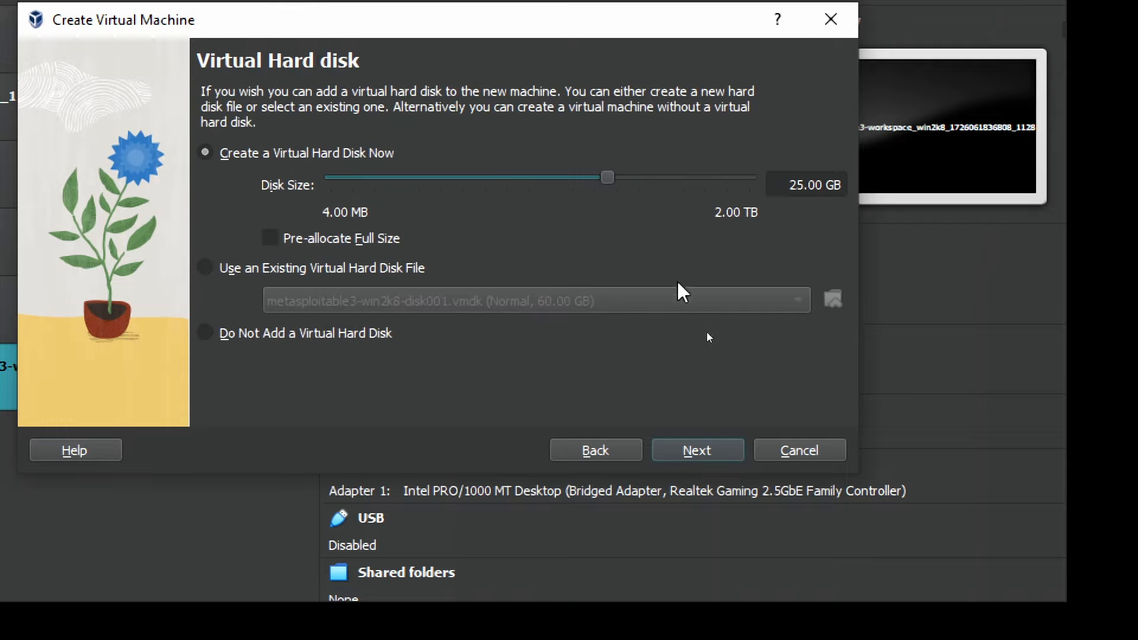
left_click(701, 450)
left_click(700, 452)
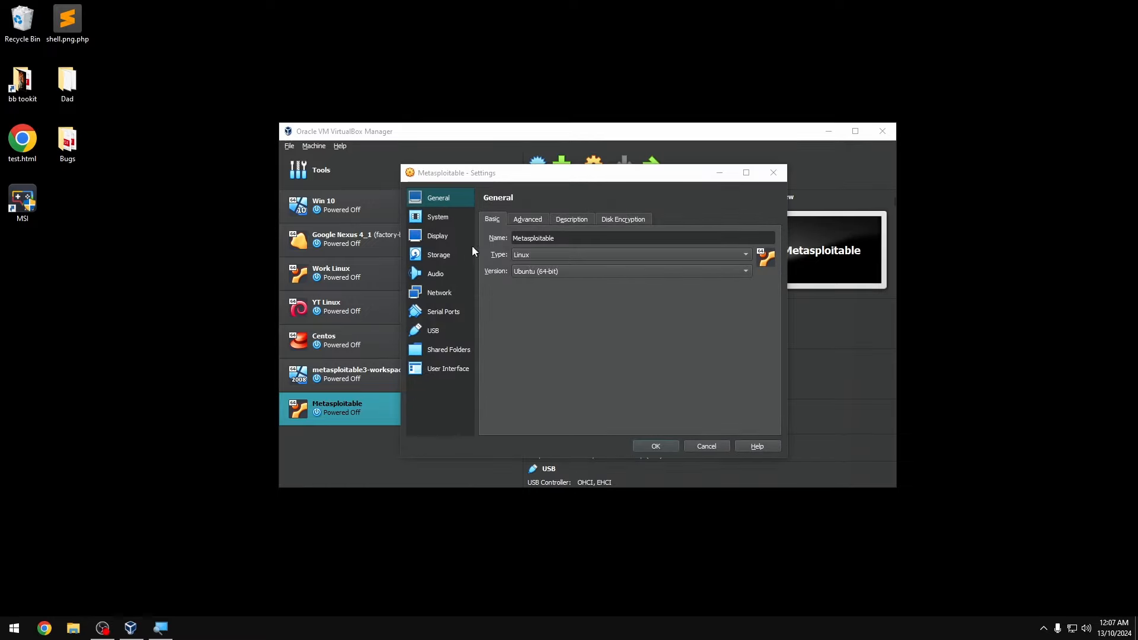
Open the Metasploitable machine's storage settings and bring up the hard disk selector for its SATA Port 0 disk.
left_click(459, 254)
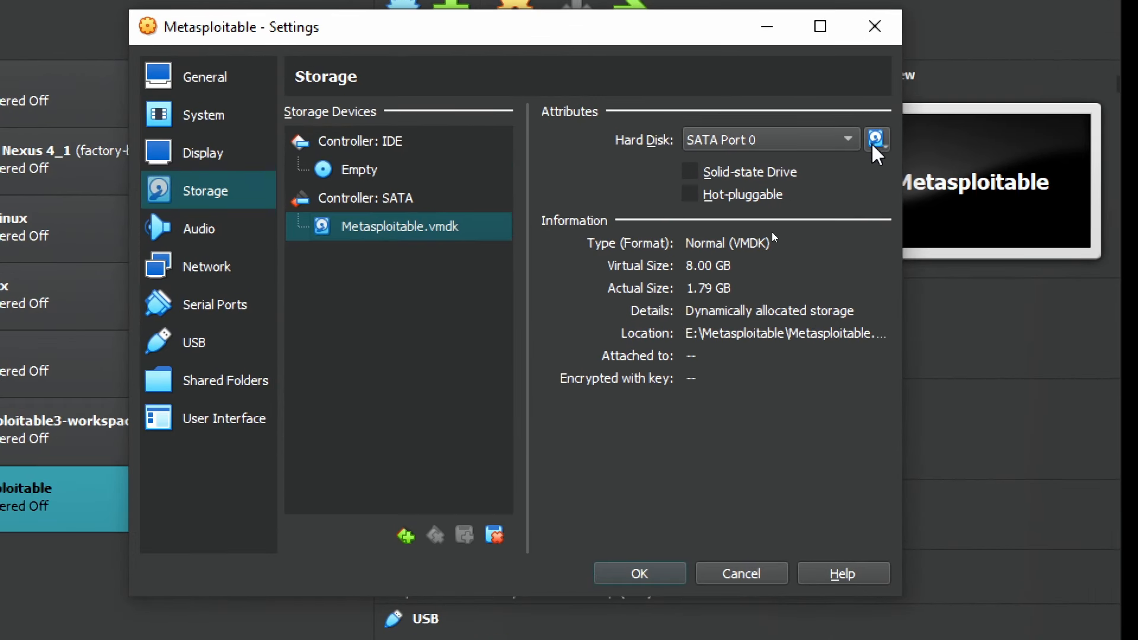
left_click(803, 140)
left_click(798, 145)
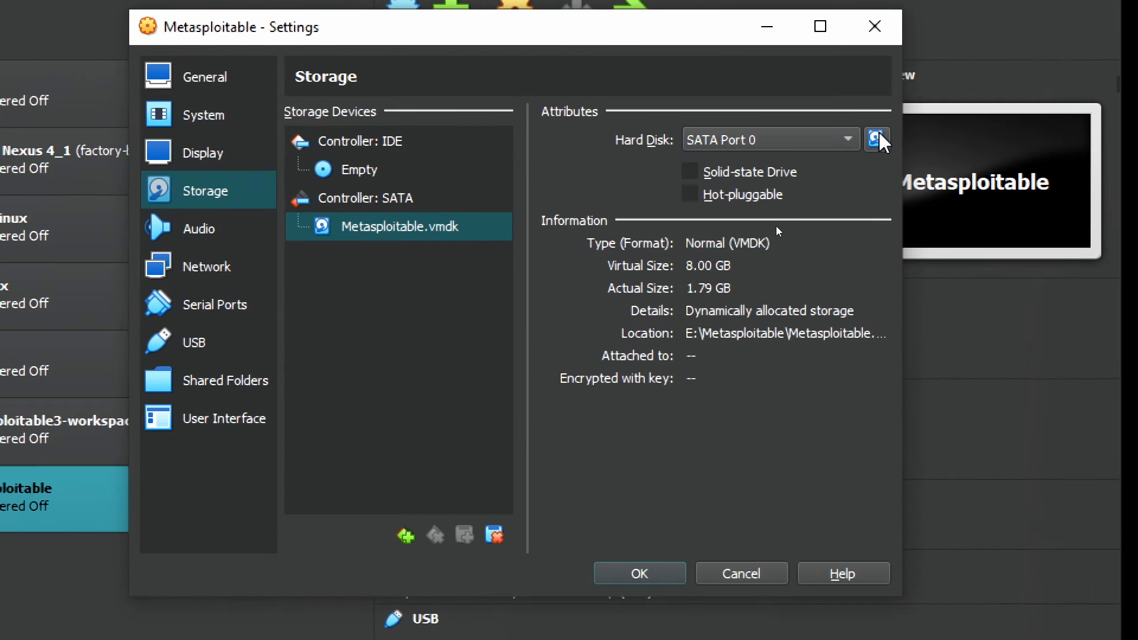
left_click(877, 143)
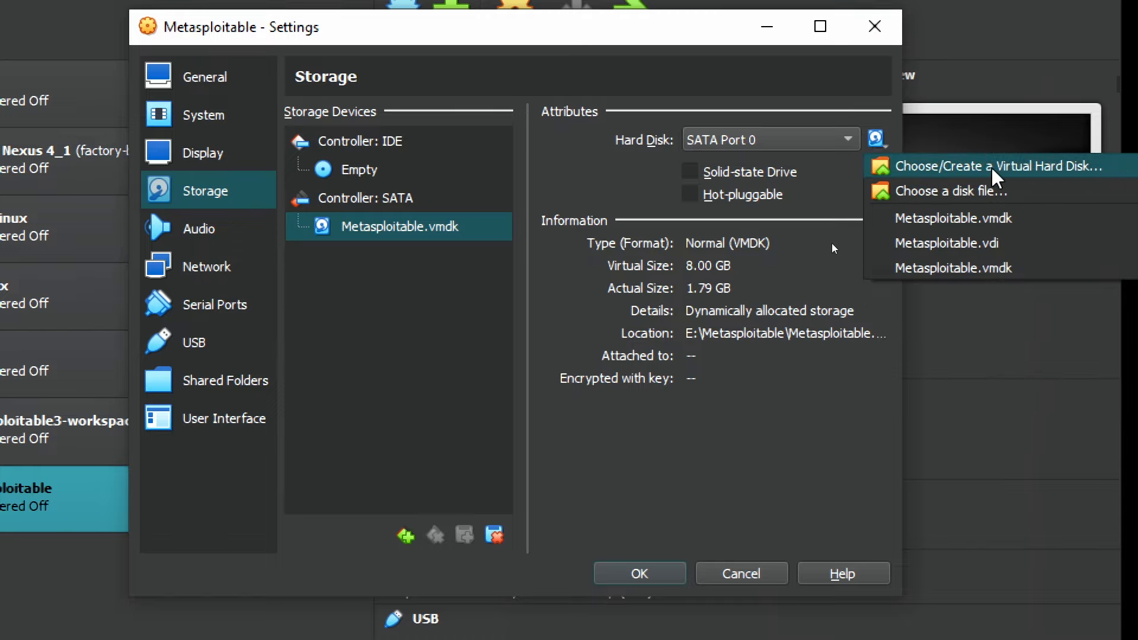
left_click(926, 168)
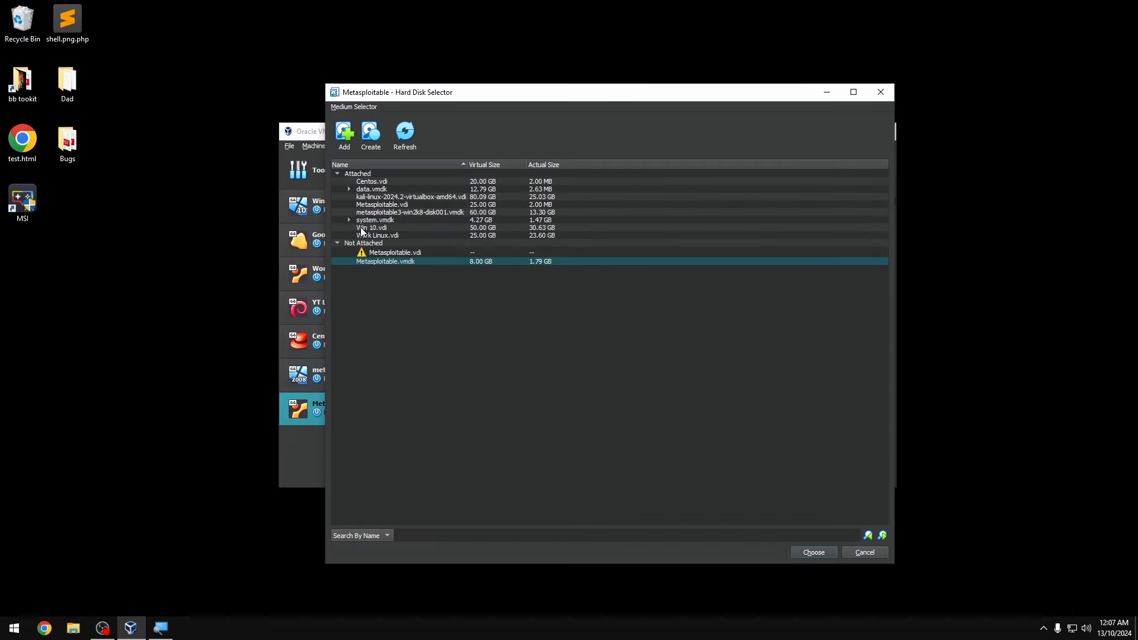
Add Metasploitable.vmdk from E:\Metasploitable, choose it as the machine's SATA hard disk and save the settings.
left_click(347, 133)
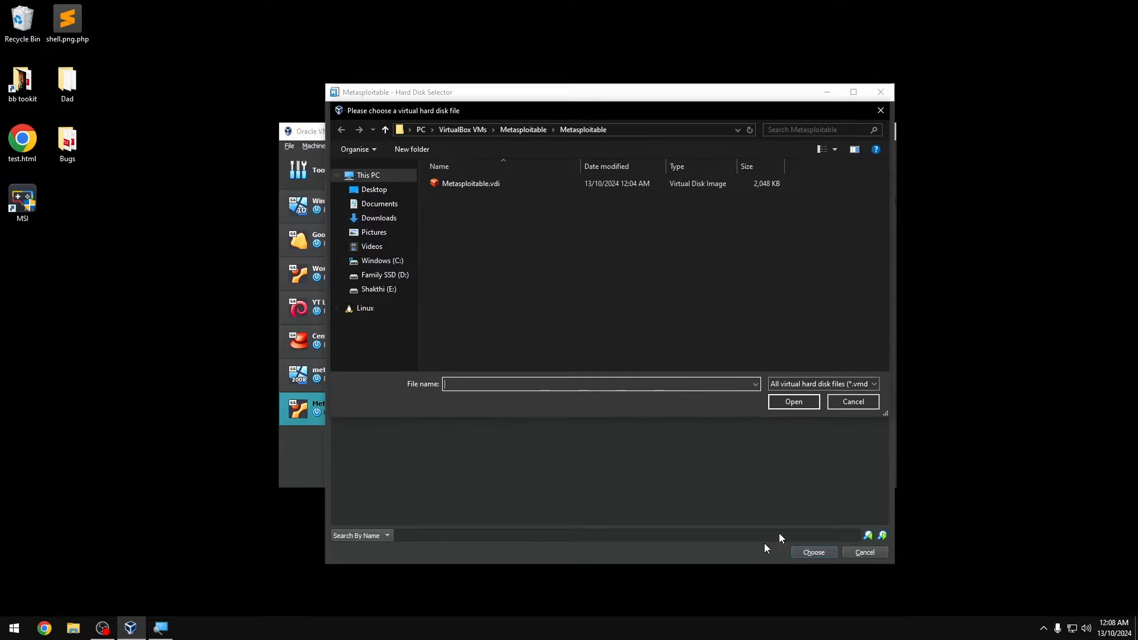
left_click(636, 130)
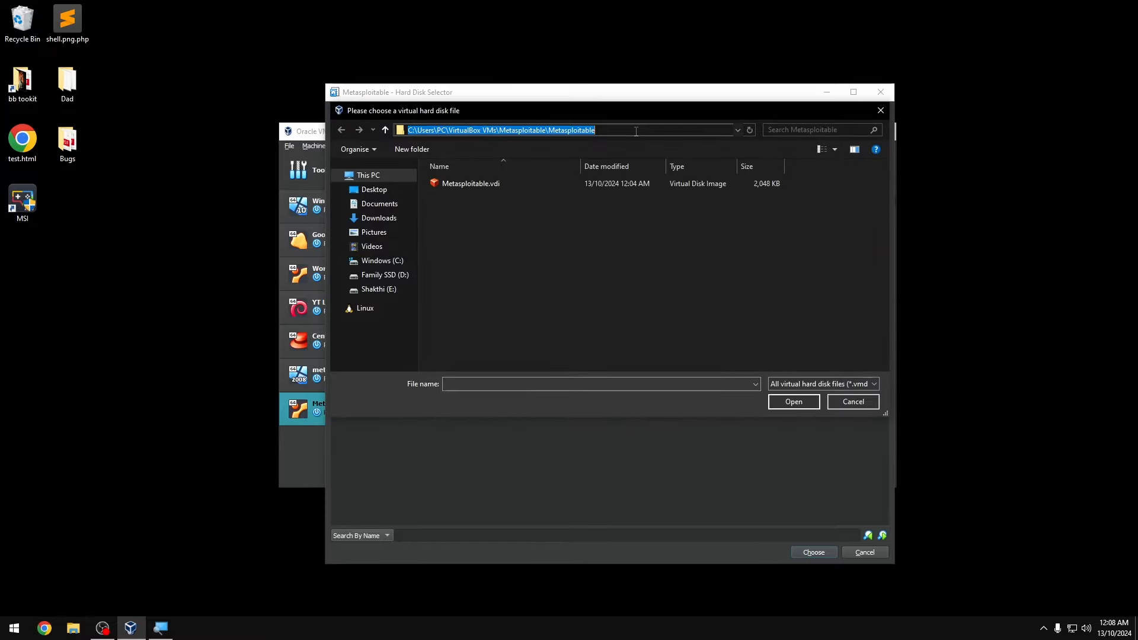
type("E:\\Metasploitable")
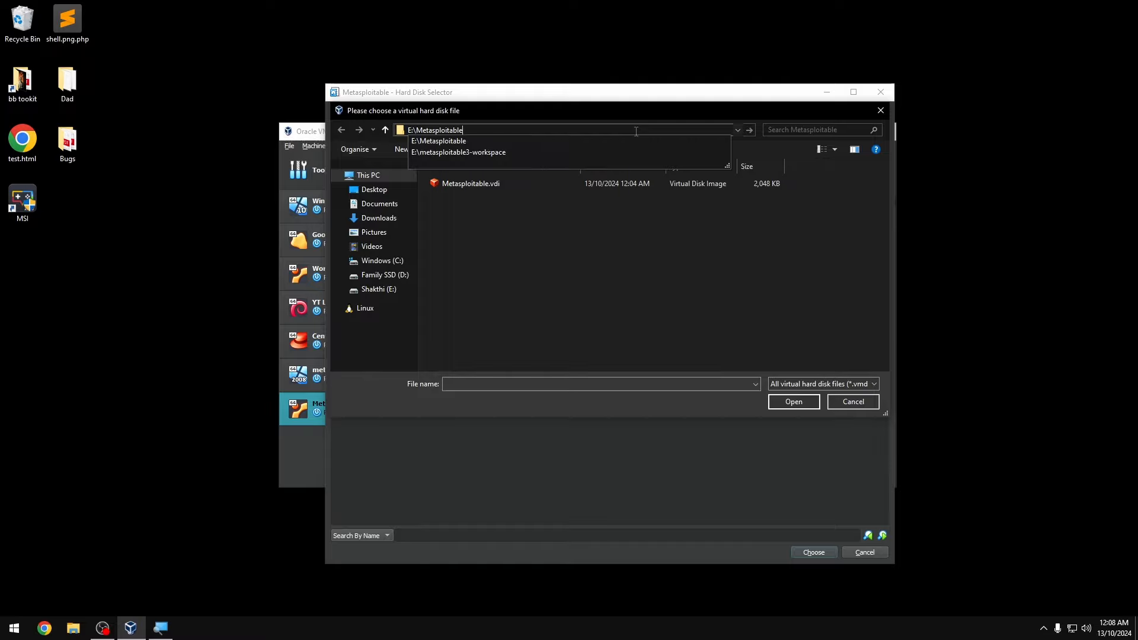
key("Return")
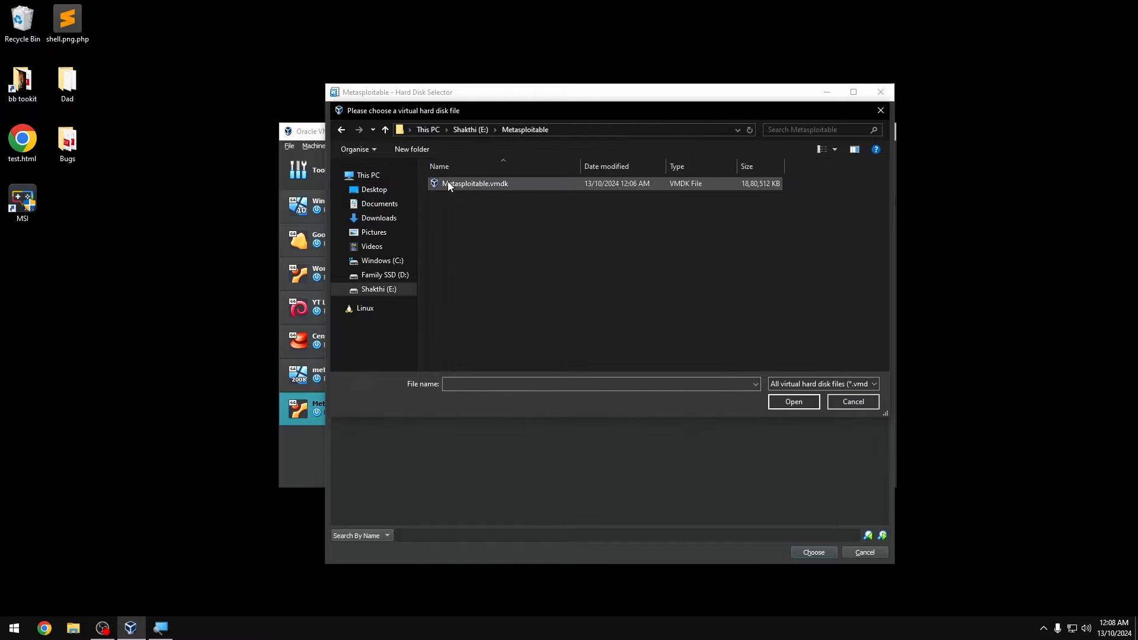
left_click(539, 187)
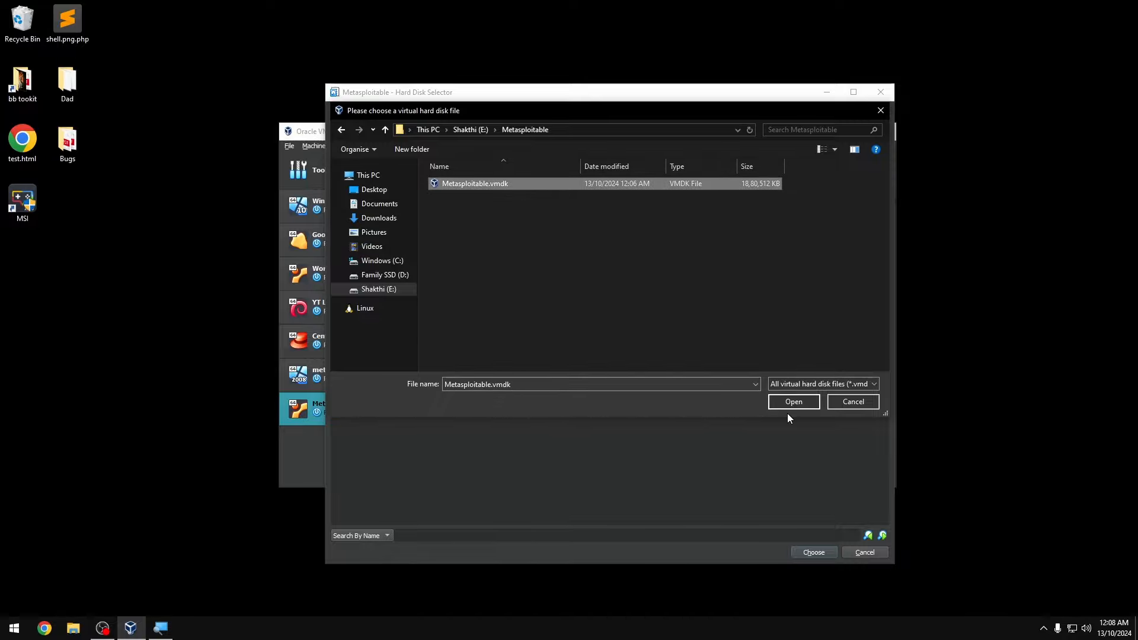
left_click(785, 407)
left_click(814, 554)
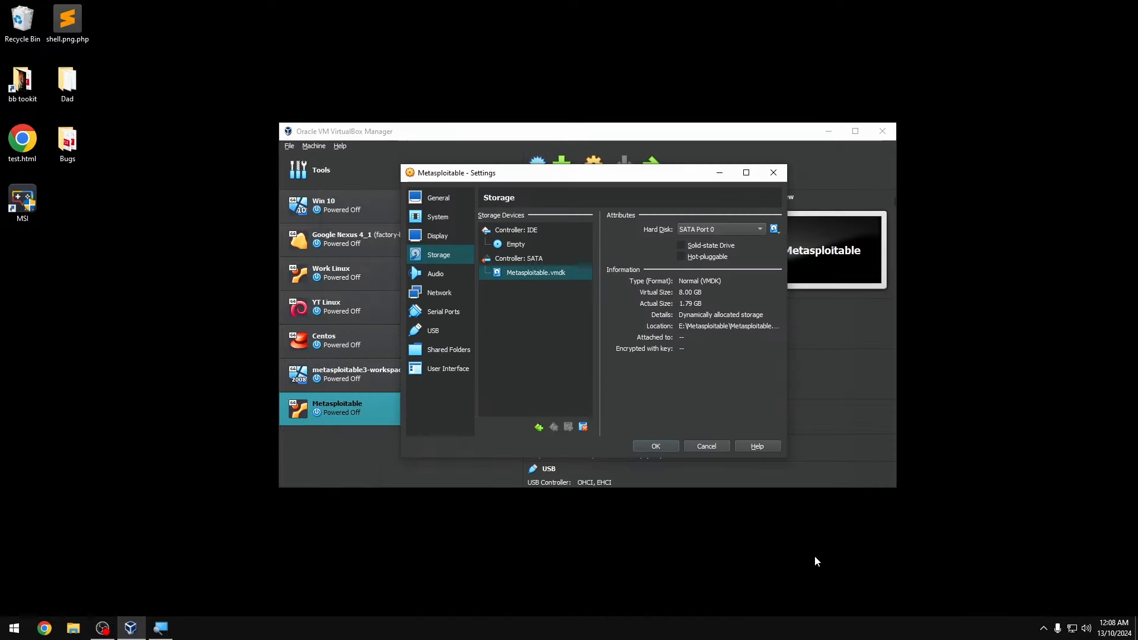
left_click(668, 445)
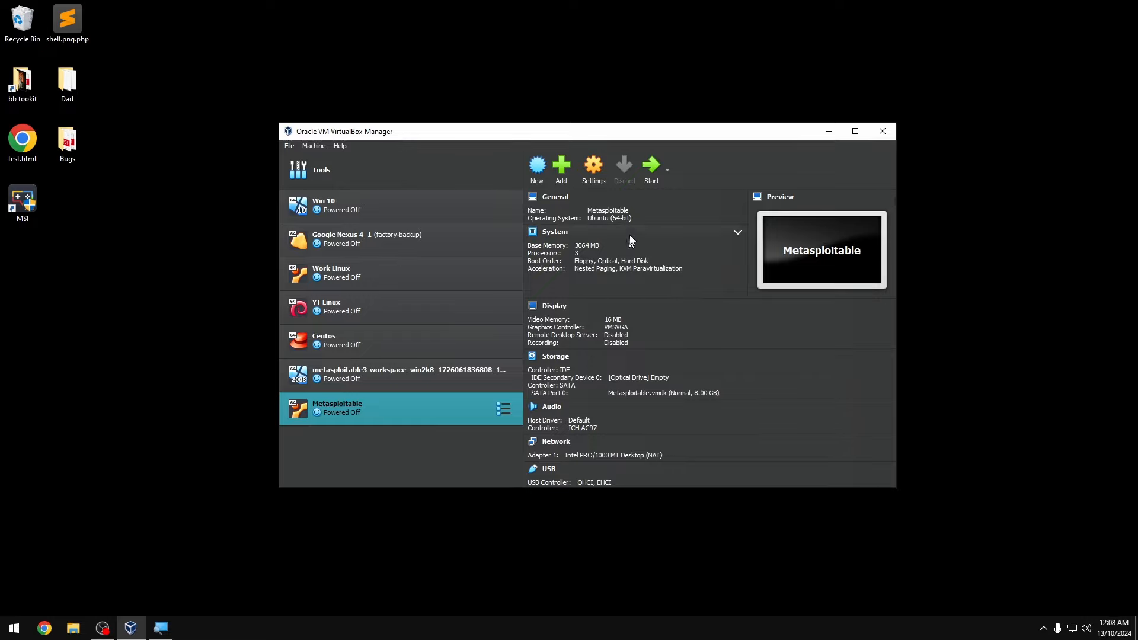
Start the Metasploitable virtual machine and dismiss the notifications over its display.
left_click(645, 172)
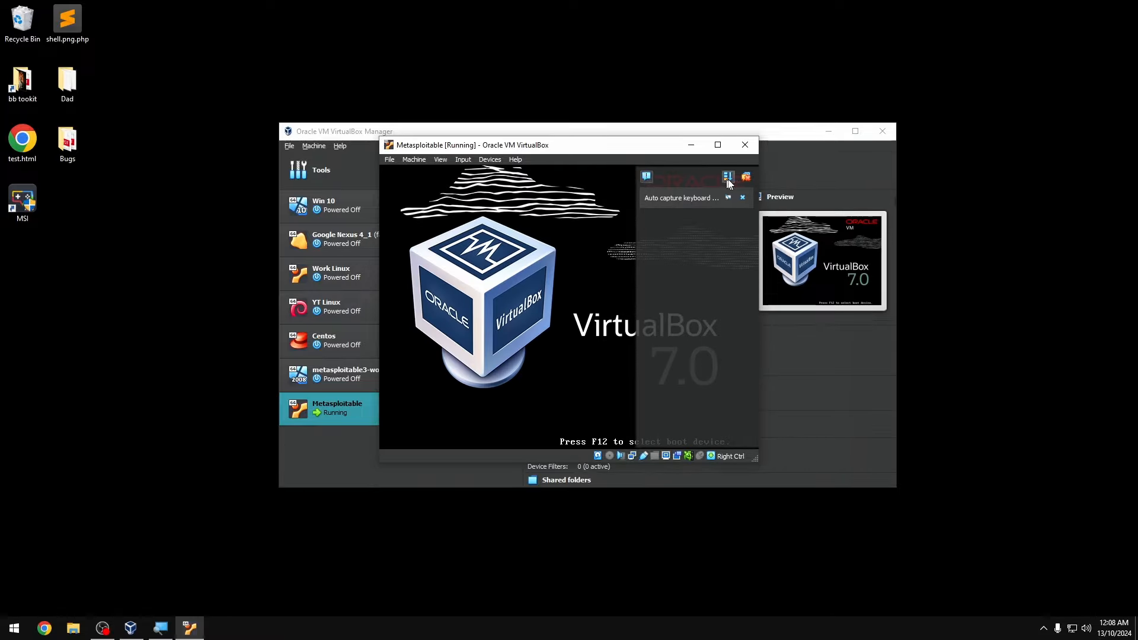
left_click(746, 176)
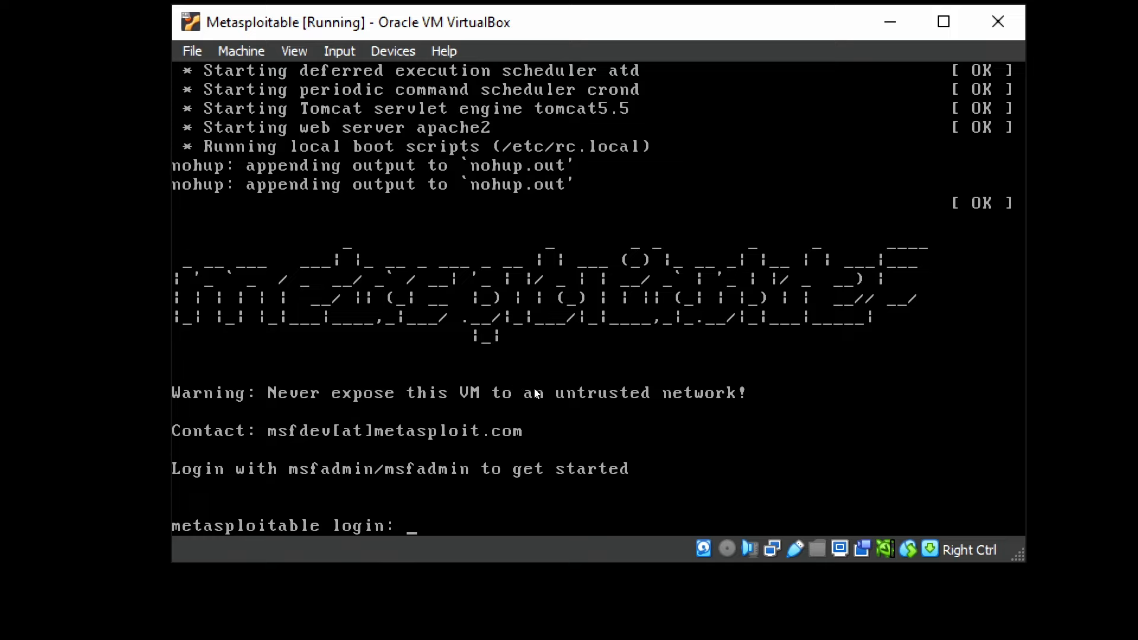
Log in at the console with the default username and password, and display the network interface configuration with ifconfig.
type("msfadmin")
key("Return")
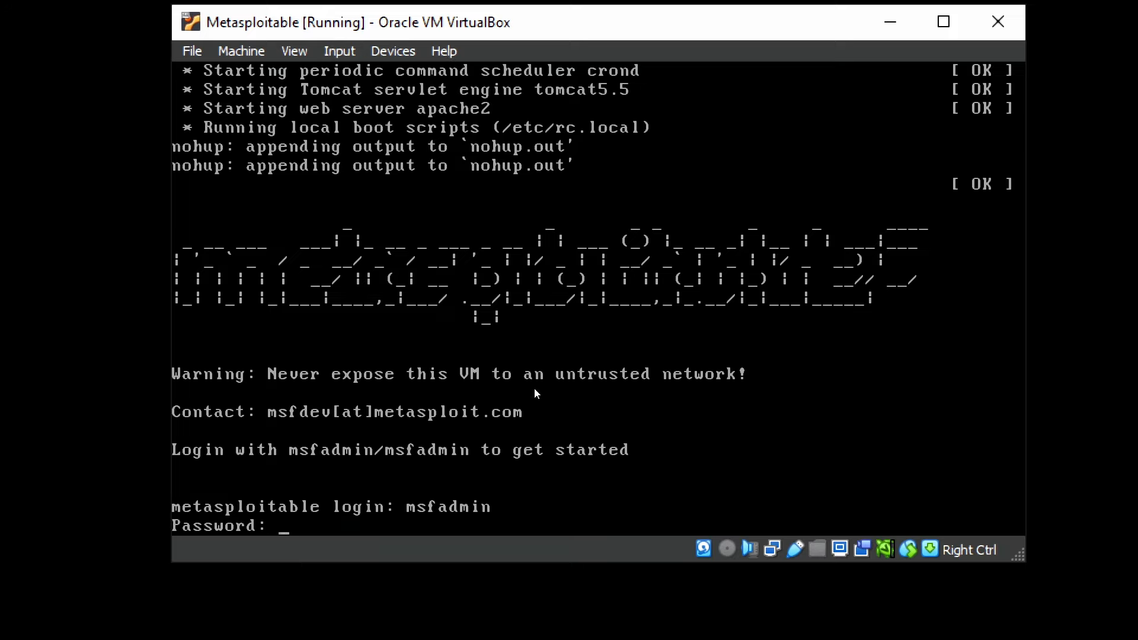
key("Return")
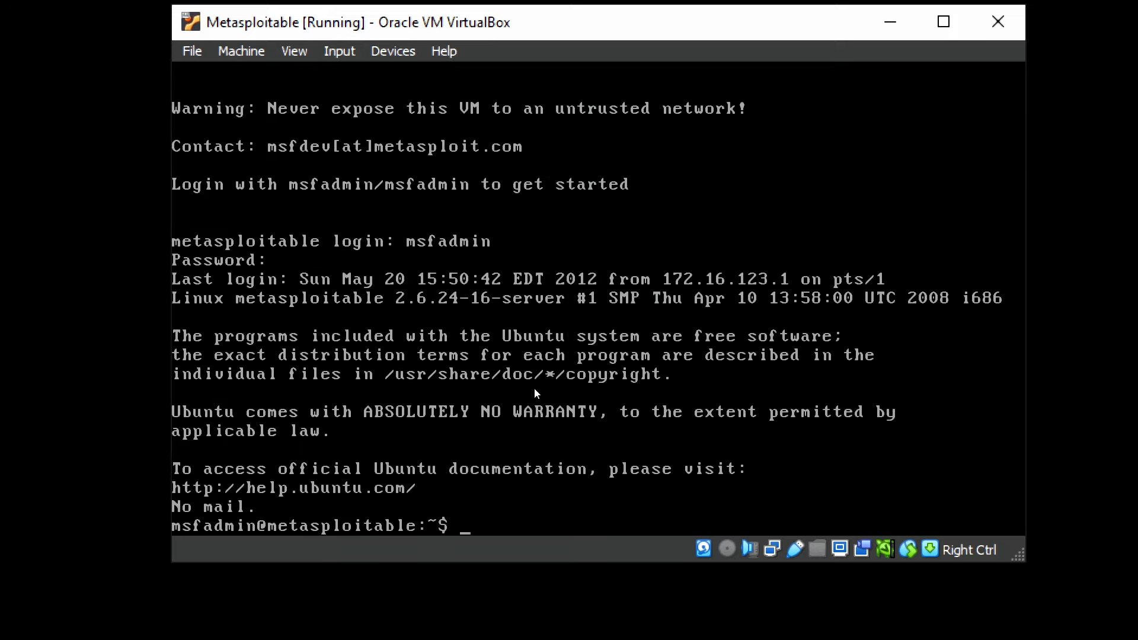
type("ifconfig")
key("Return")
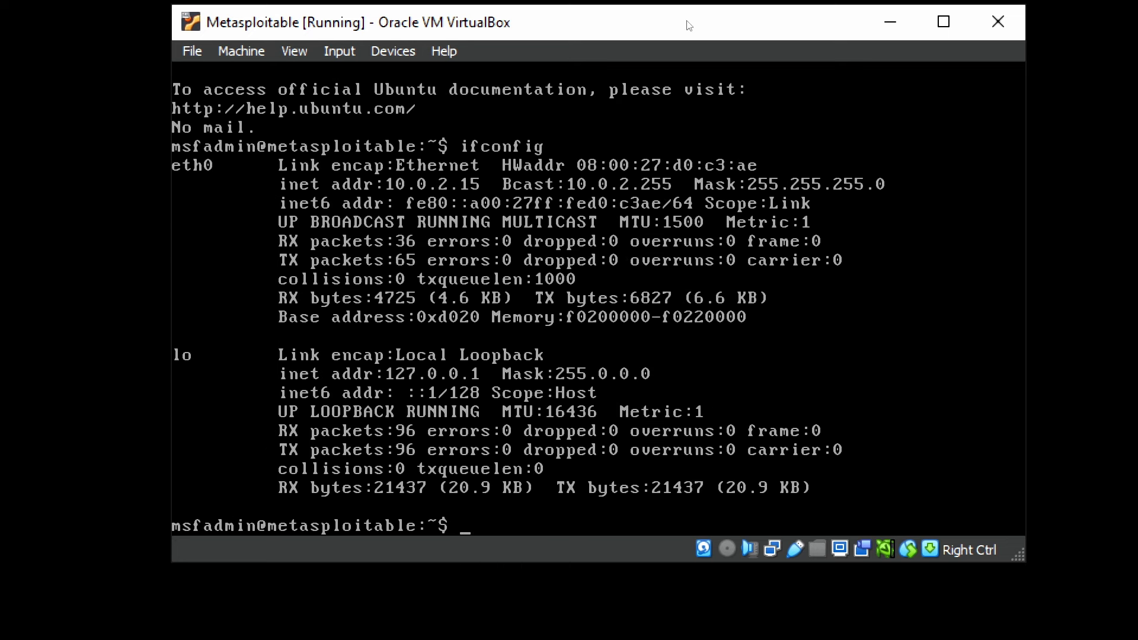
left_click(192, 51)
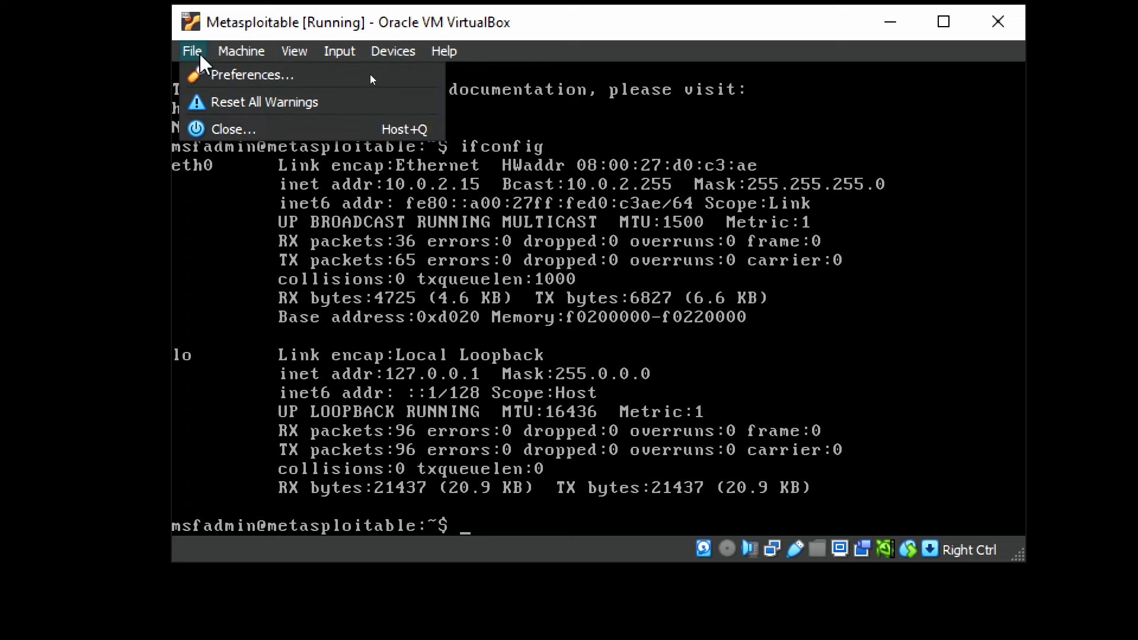
left_click(216, 83)
left_click_drag(471, 58, 577, 83)
left_click(611, 147)
left_click(601, 177)
left_click(528, 212)
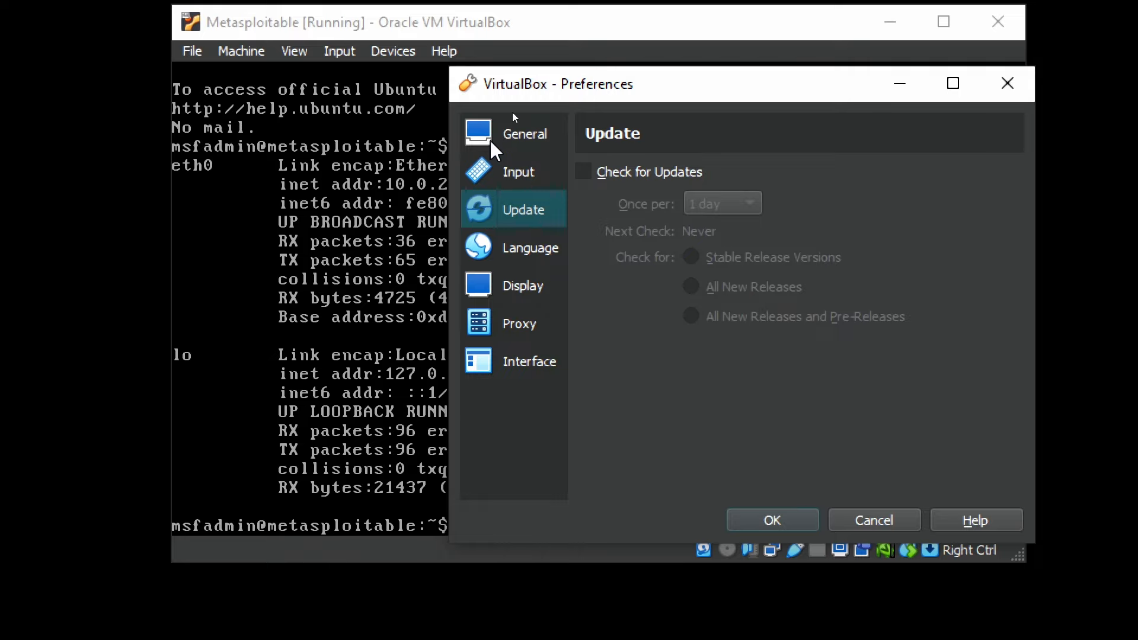
left_click(917, 96)
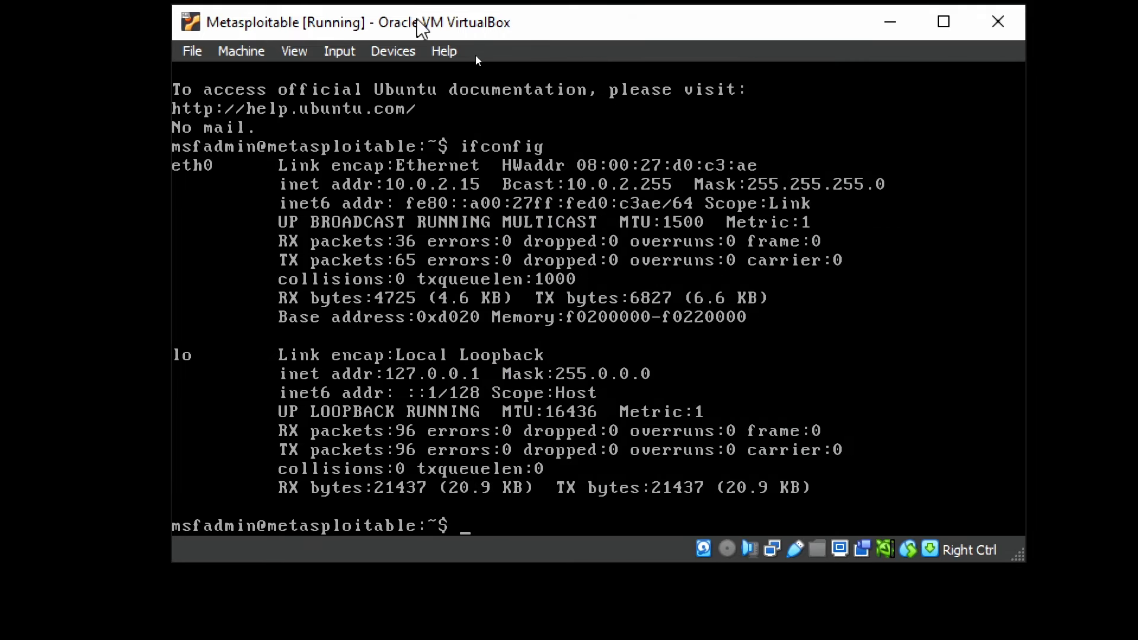
Attach the machine's network Adapter 1 to Bridged Adapter using Realtek Gaming 2.5GbE Family Controller and save the settings.
left_click(393, 51)
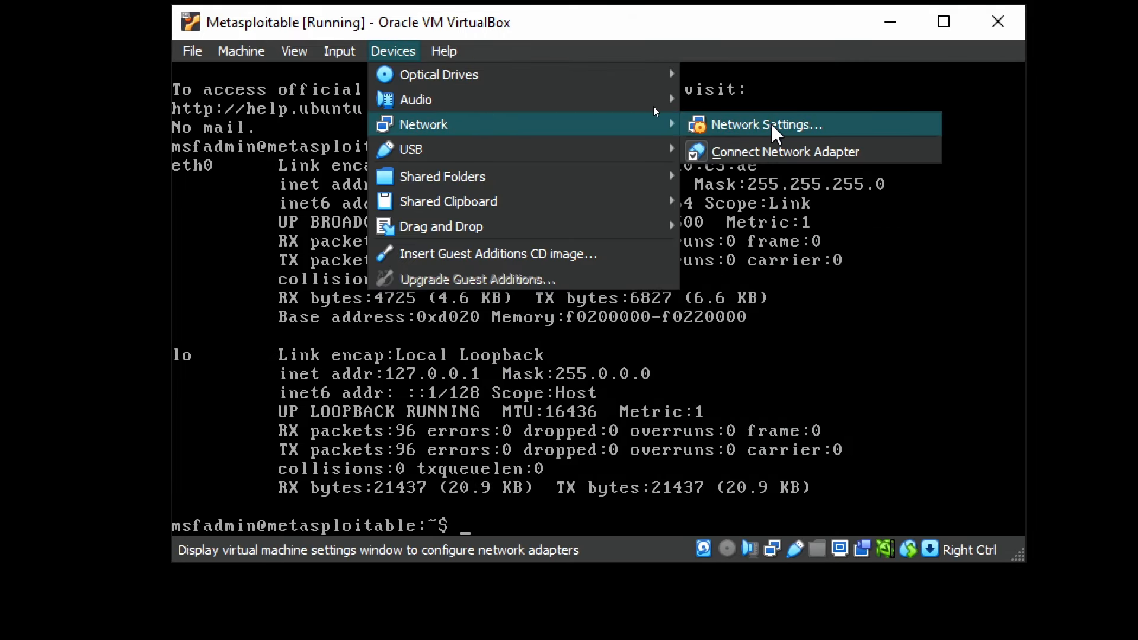
left_click(773, 126)
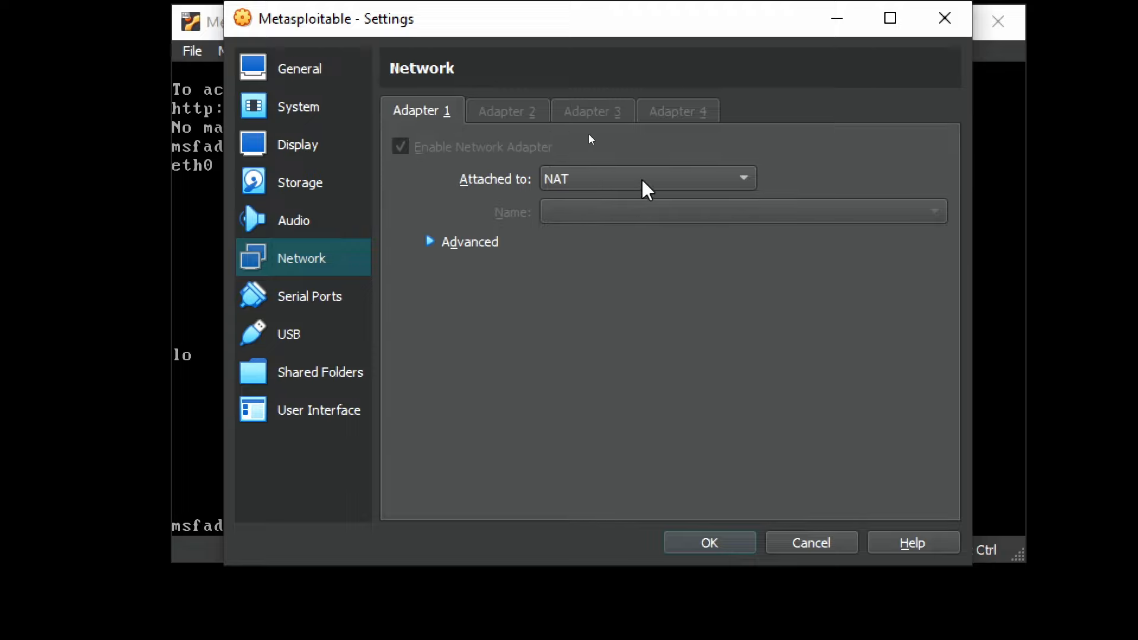
left_click(687, 183)
left_click(729, 204)
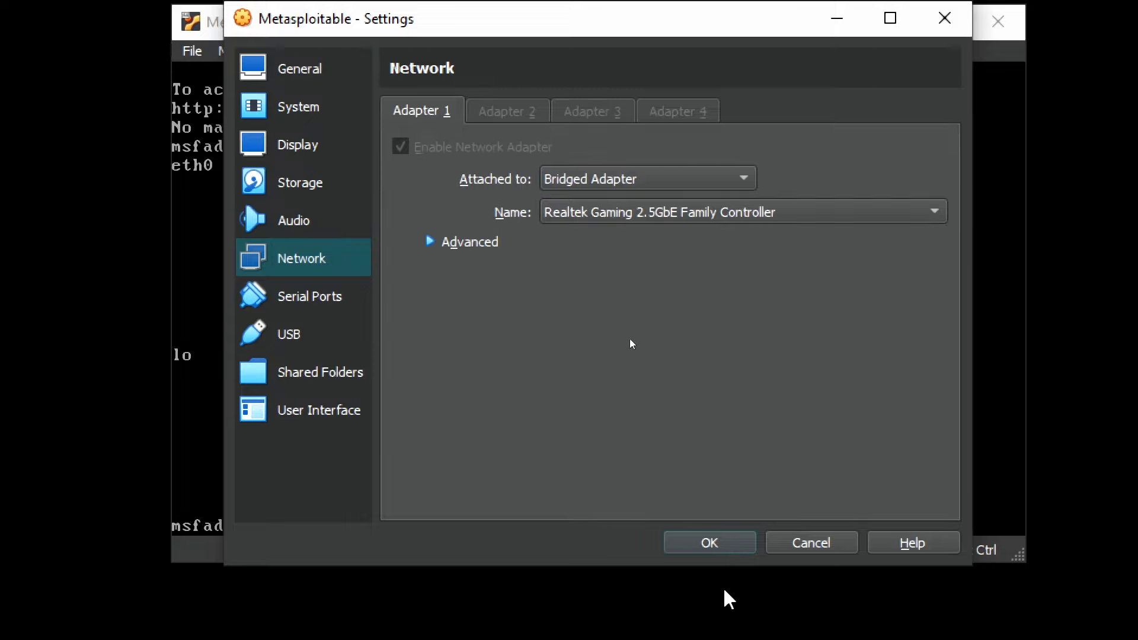
left_click(679, 219)
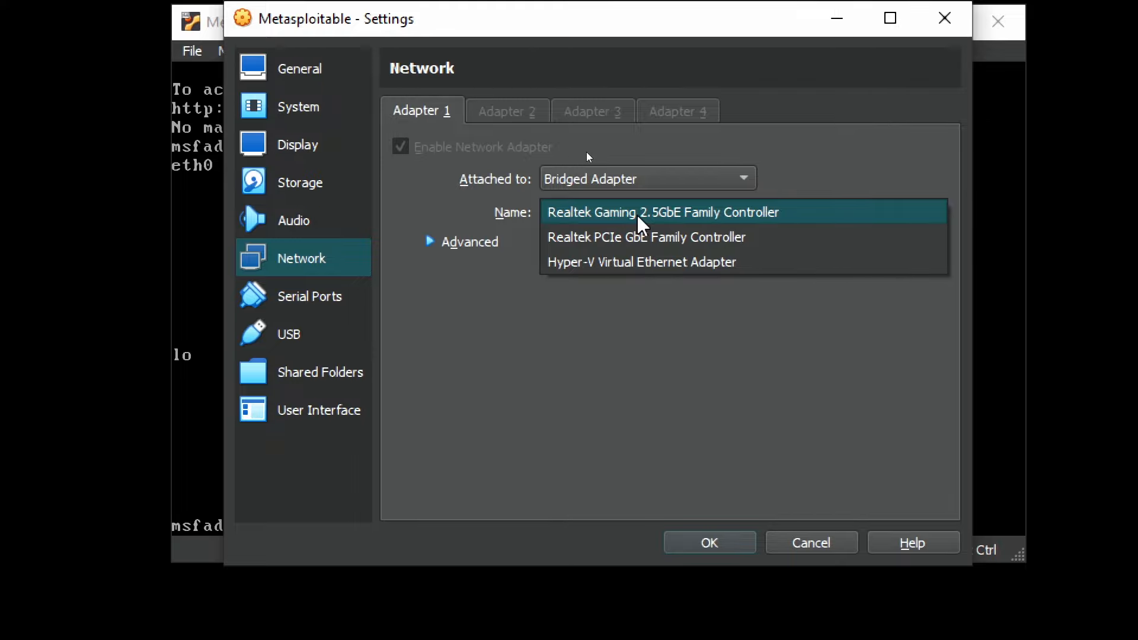
left_click(636, 217)
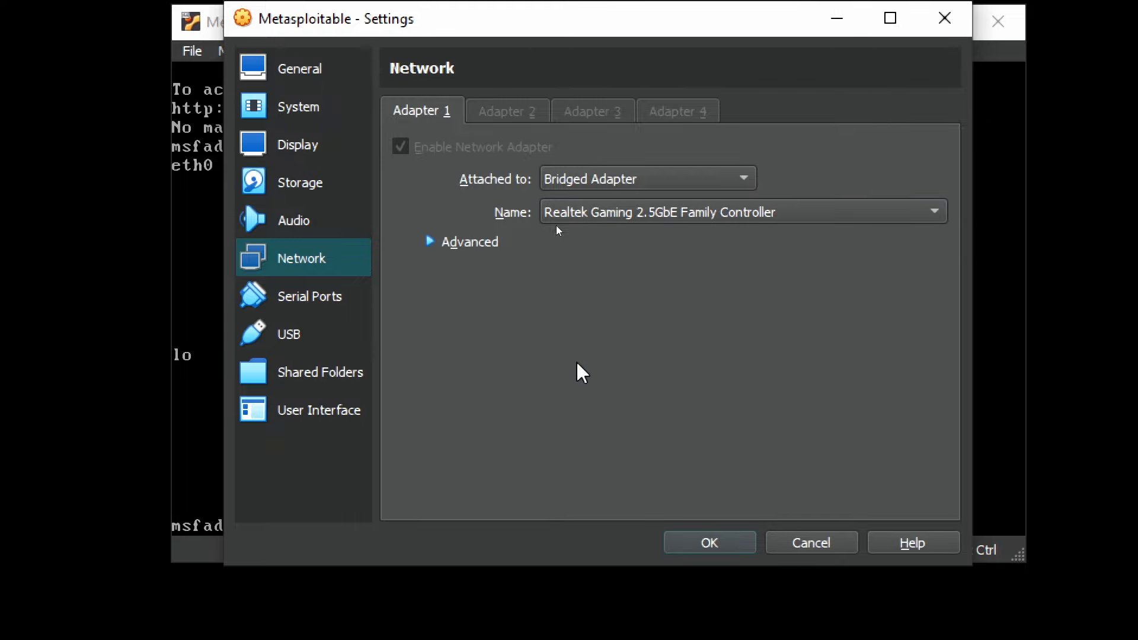
left_click(711, 543)
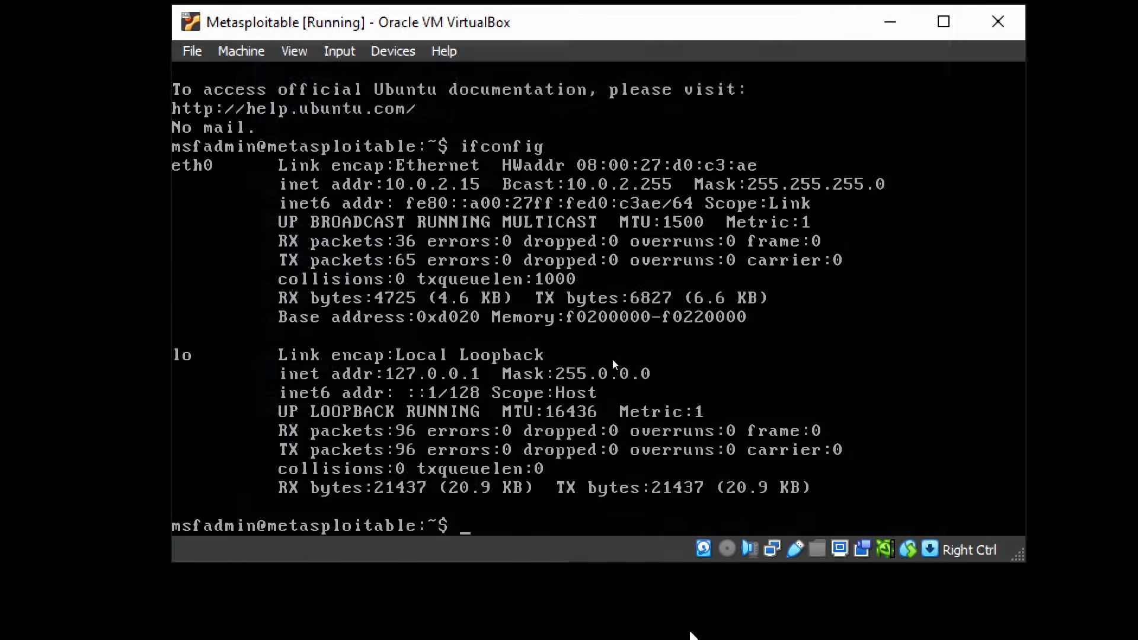
Reposition the virtual machine window and run ifconfig again to recheck the machine's IP address.
left_click_drag(430, 22, 439, 34)
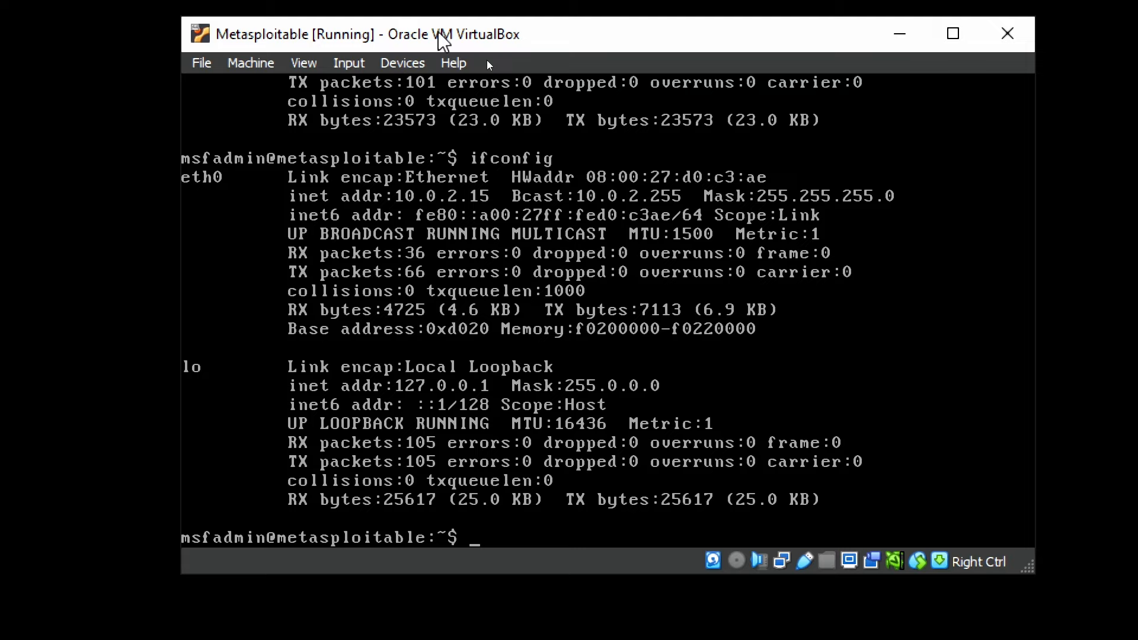
type("--")
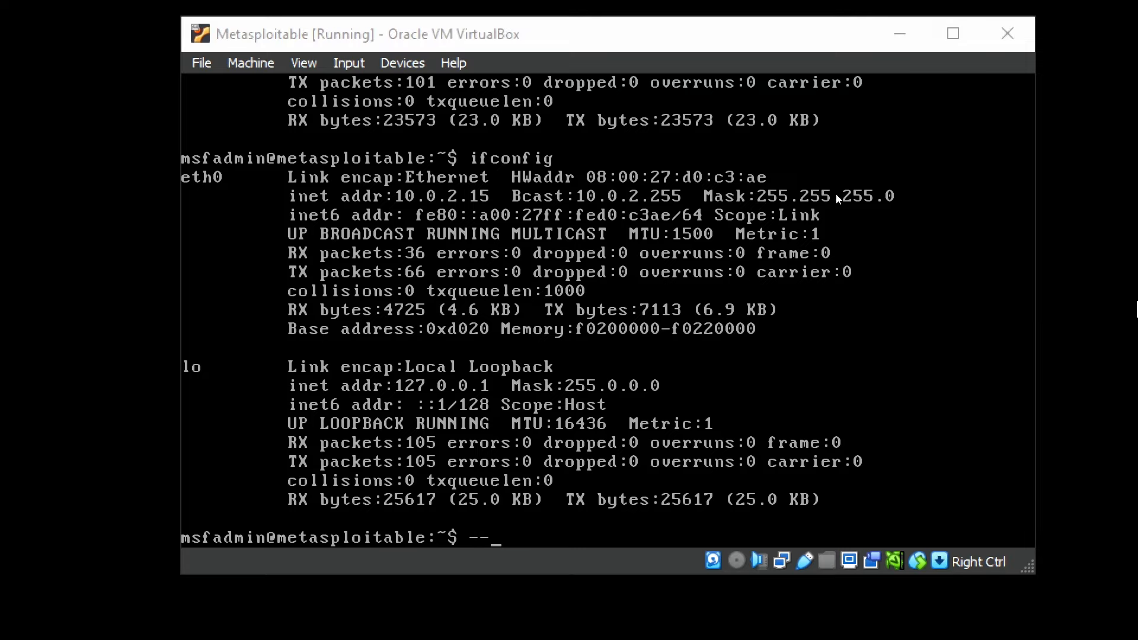